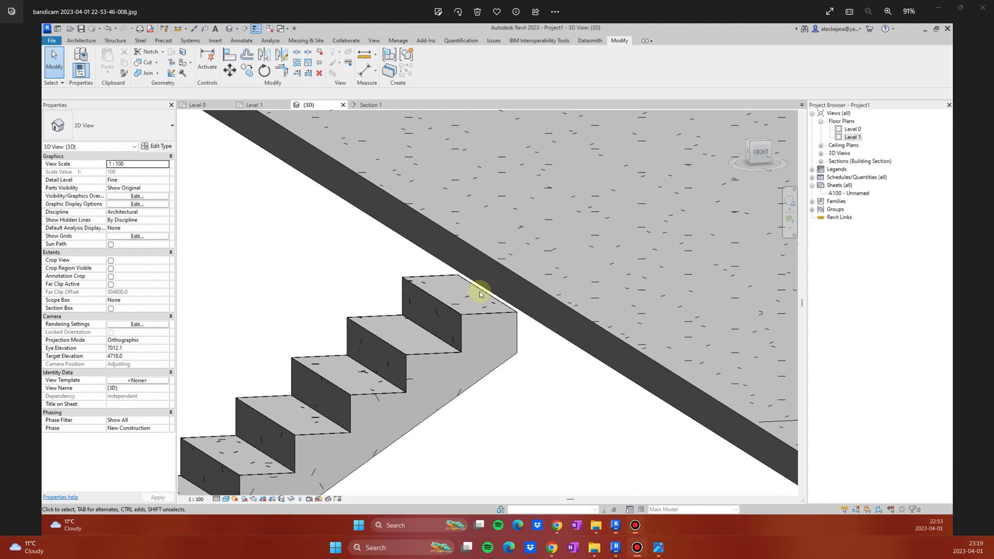
Step: Leave the reference screenshot and frame both floor slabs in the 3D view
left_click(5, 279)
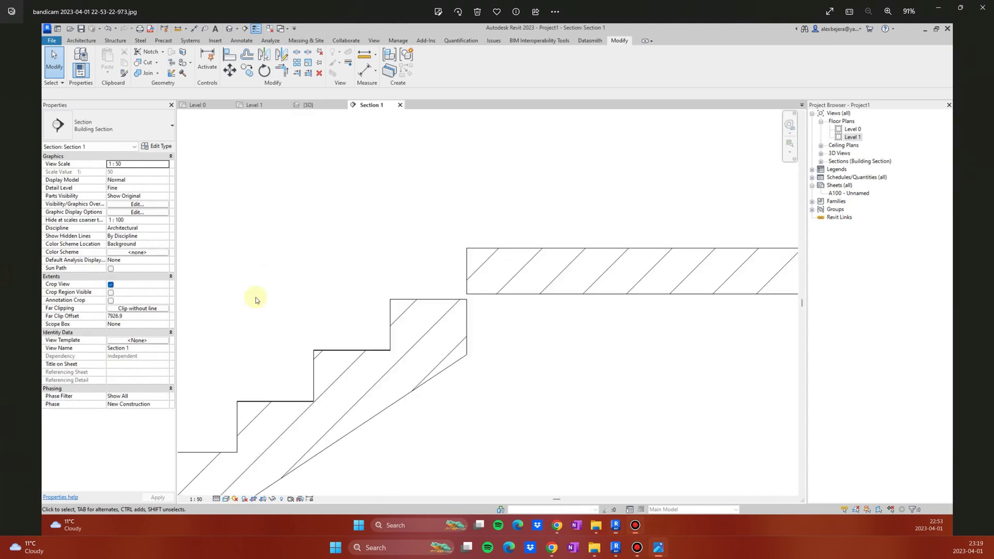
left_click(615, 547)
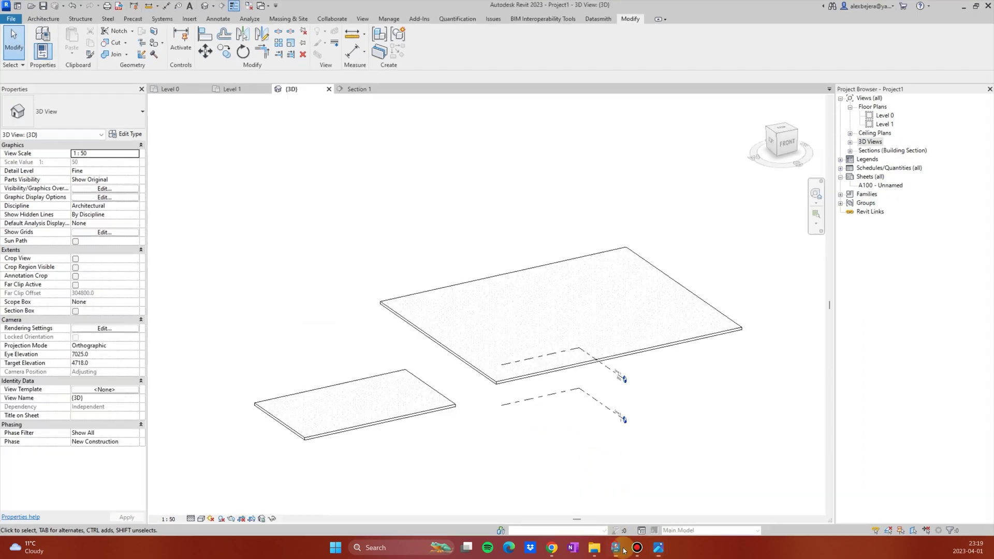
scroll(573, 267, "up", 3)
scroll(321, 382, "down", 1)
scroll(346, 371, "down", 1)
middle_click_drag(528, 283, 466, 312)
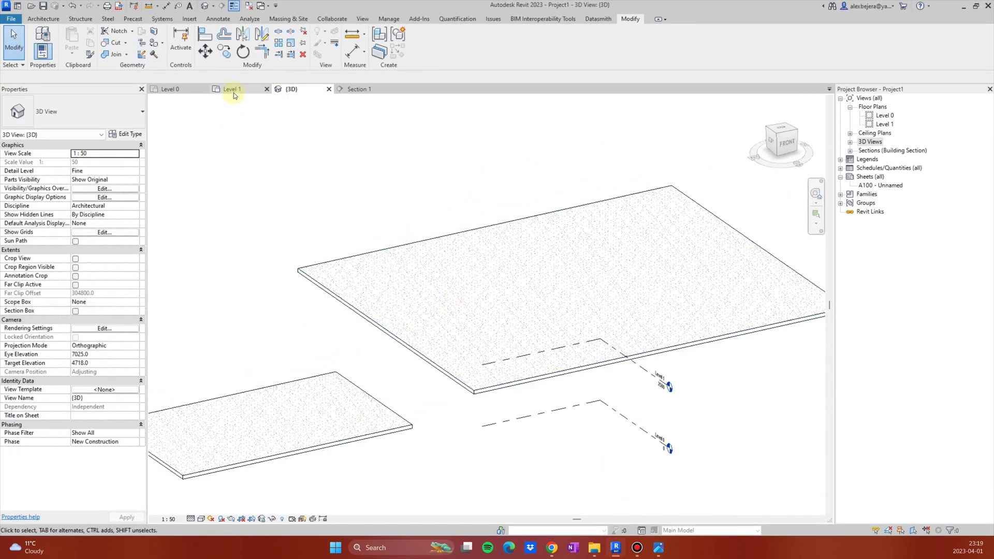
Step: On the Level 0 plan, sketch a 15-riser stair run
left_click(178, 89)
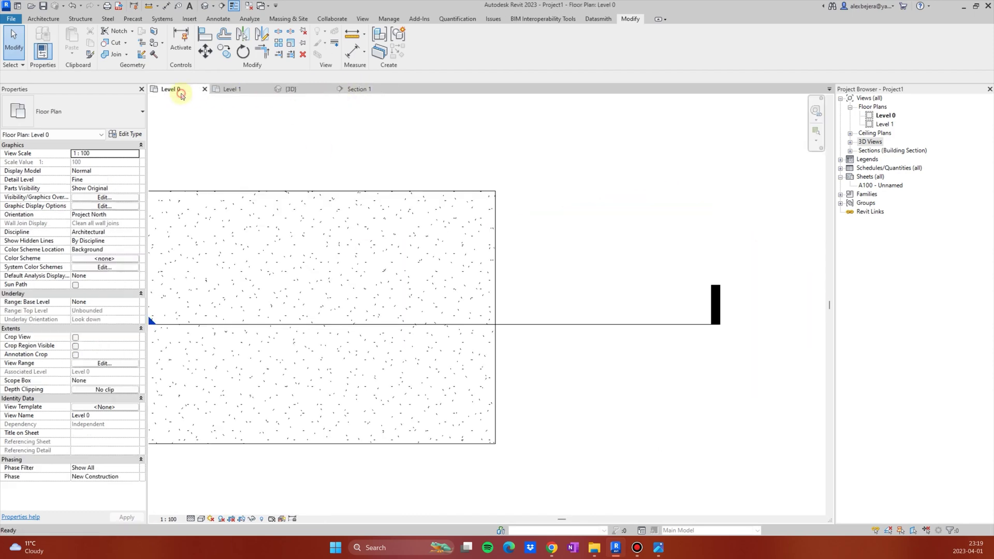
left_click(54, 19)
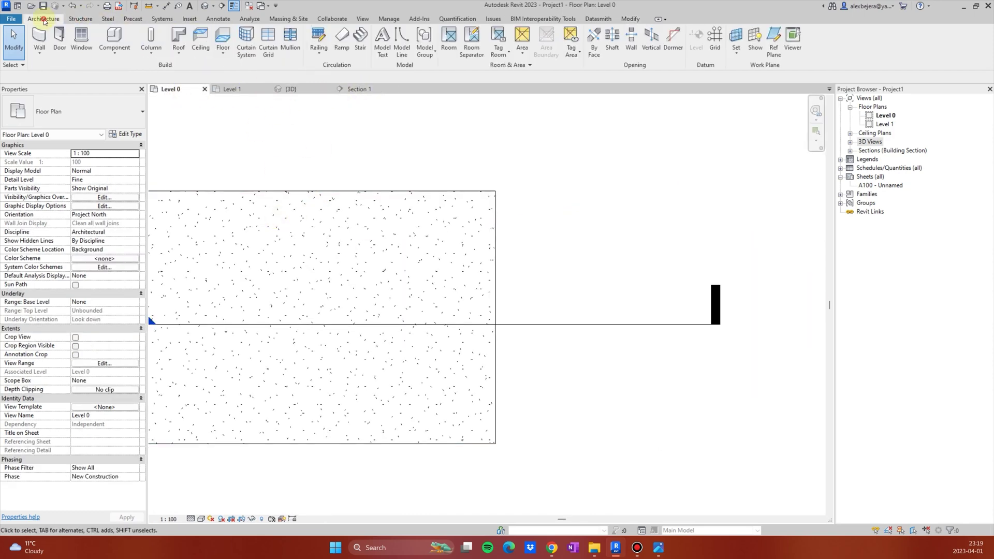
left_click(359, 39)
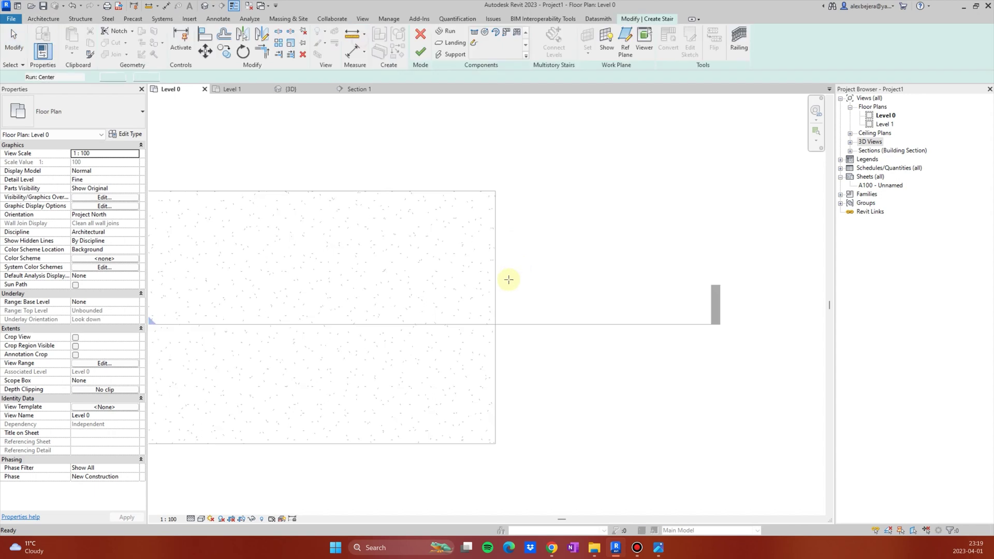
left_click(381, 306)
left_click(592, 305)
key("Escape")
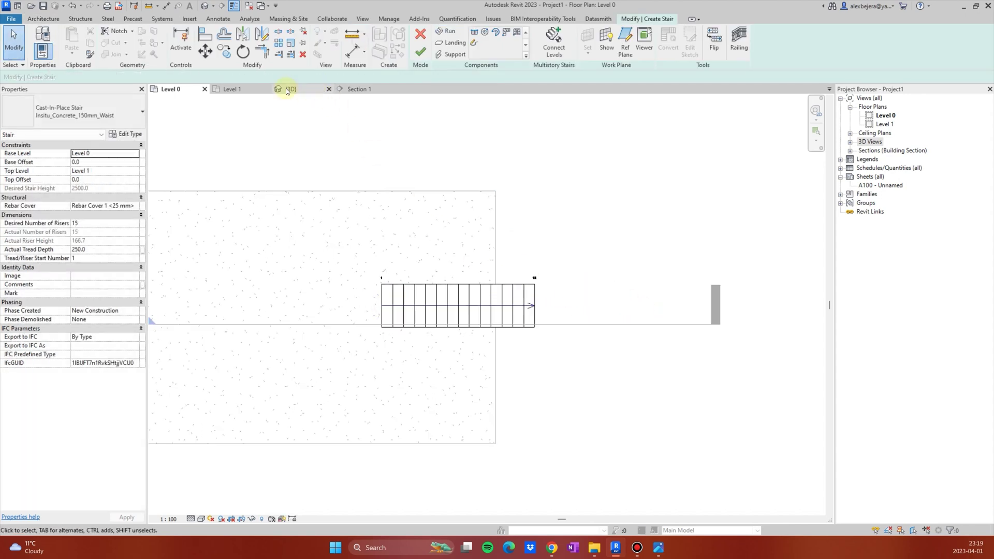
Step: On Level 1, align the run with the horizontal reference line and finish the stair
left_click(232, 90)
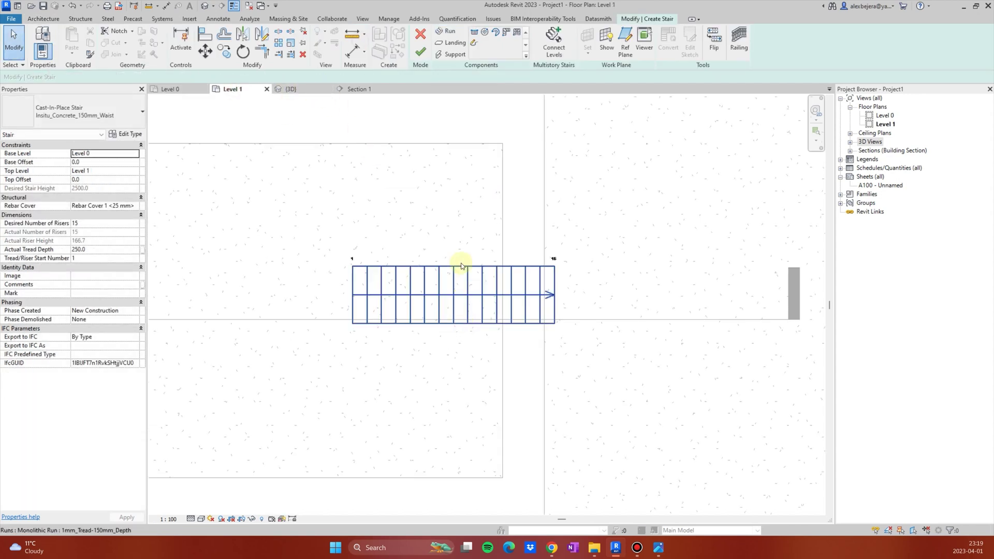
left_click(461, 264)
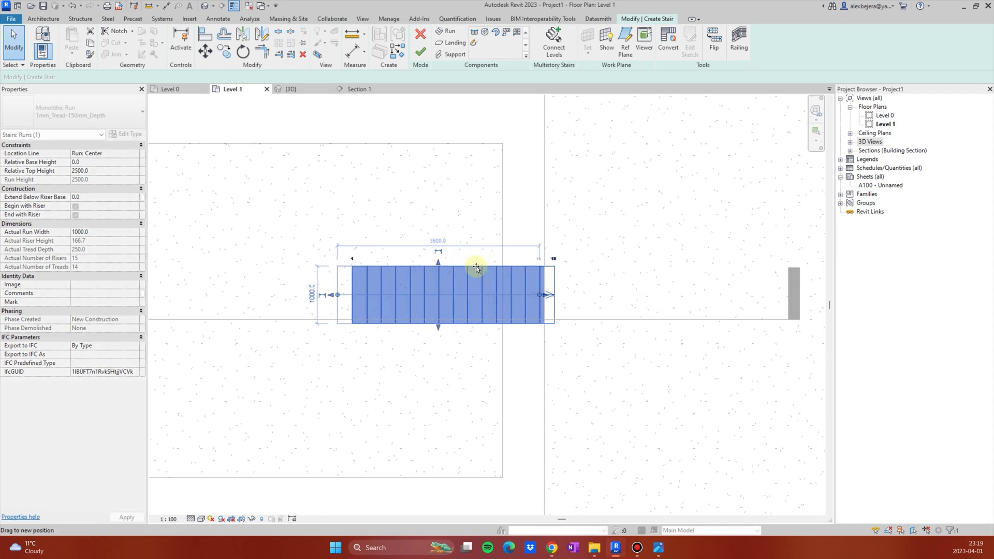
left_click_drag(477, 267, 476, 293)
left_click(543, 269)
scroll(680, 311, "down", 2)
middle_click_drag(626, 314, 538, 315)
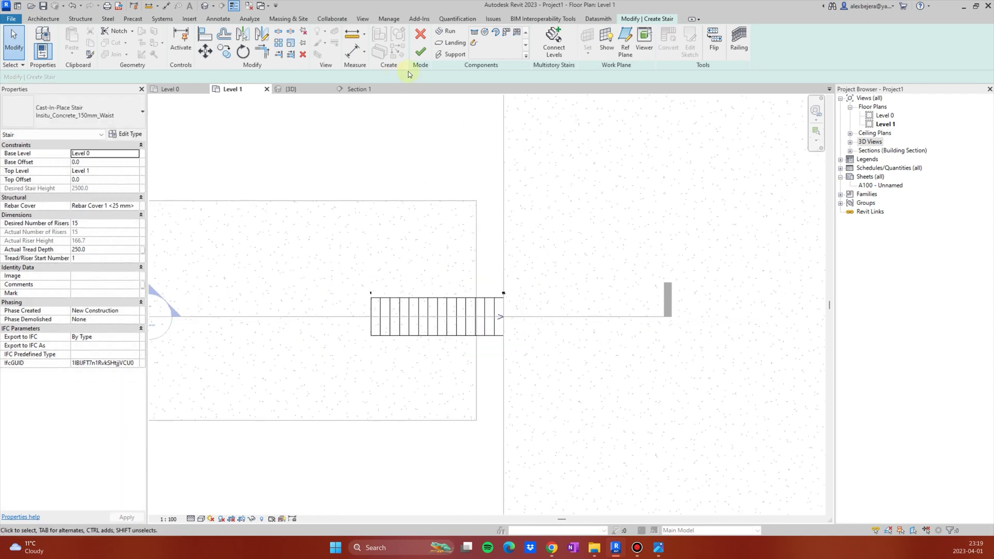
left_click(420, 51)
middle_click_drag(228, 298, 360, 293)
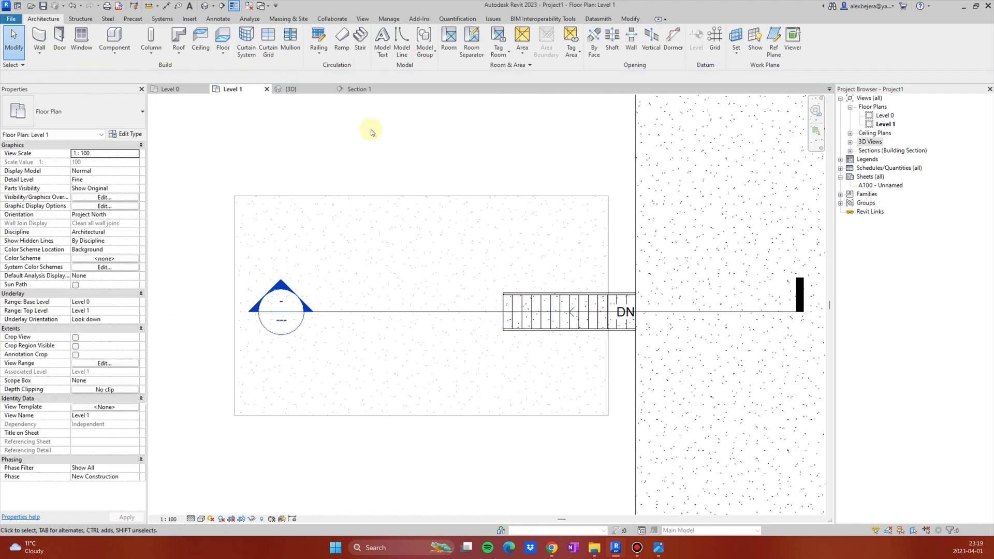
Step: Hide both stair railings in the Section 1 view
left_click(358, 89)
scroll(461, 279, "down", 2)
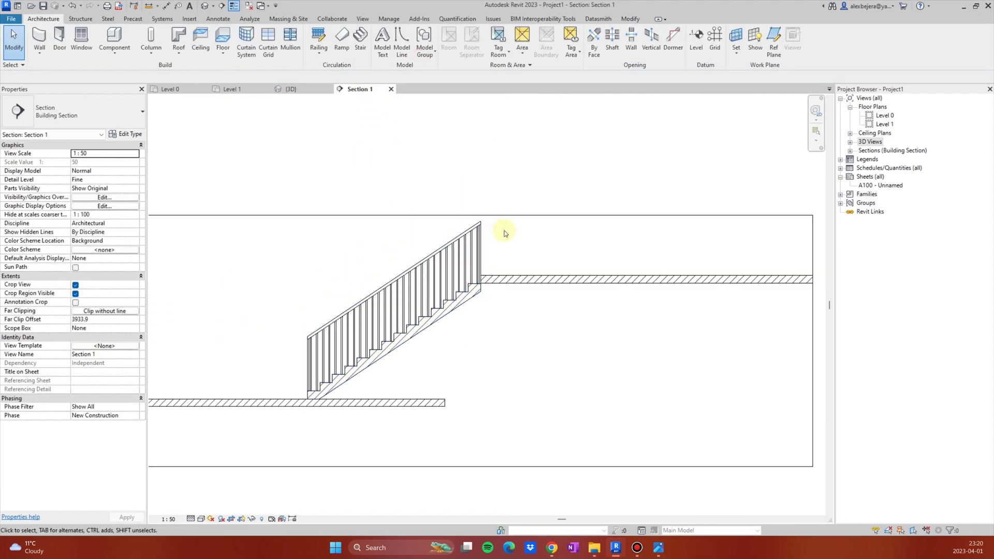
left_click_drag(505, 234, 401, 239)
right_click(391, 242)
mouse_move(441, 293)
left_click(525, 290)
Step: Zoom into the stair's top where it meets the Level 1 slab and select the stair
scroll(487, 290, "up", 4)
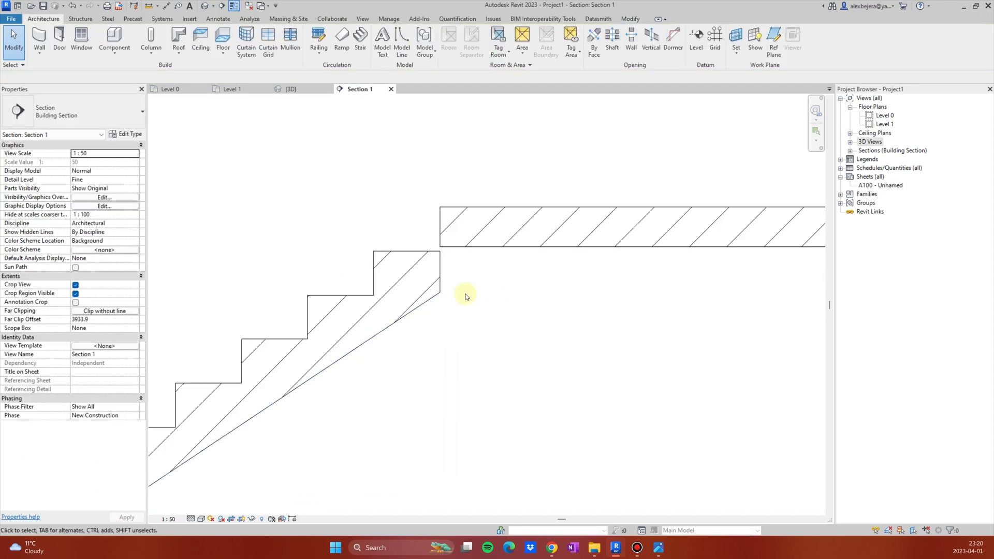
mouse_move(454, 291)
middle_mouse_down()
mouse_move(472, 326)
mouse_move(537, 333)
mouse_move(473, 317)
mouse_move(490, 344)
middle_mouse_up()
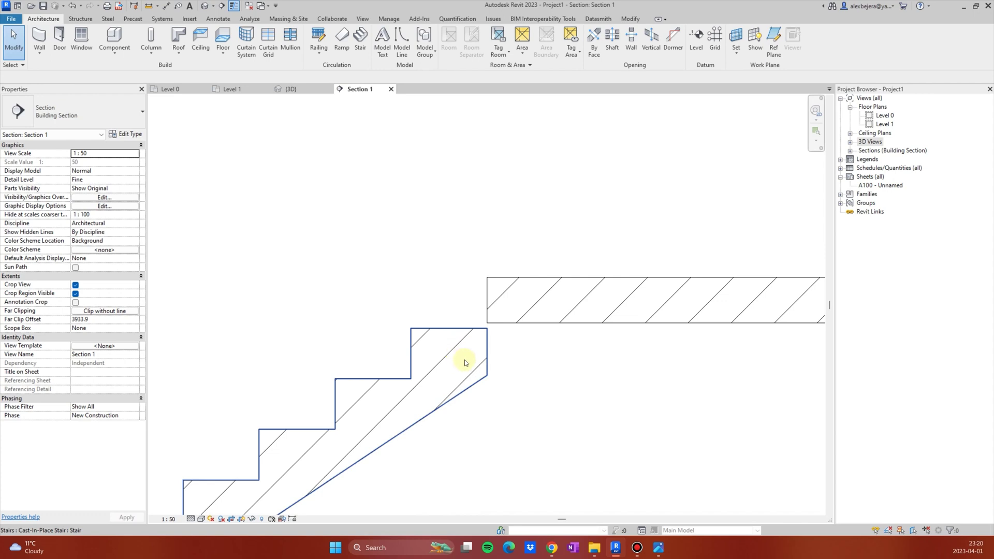
scroll(464, 362, "down", 6)
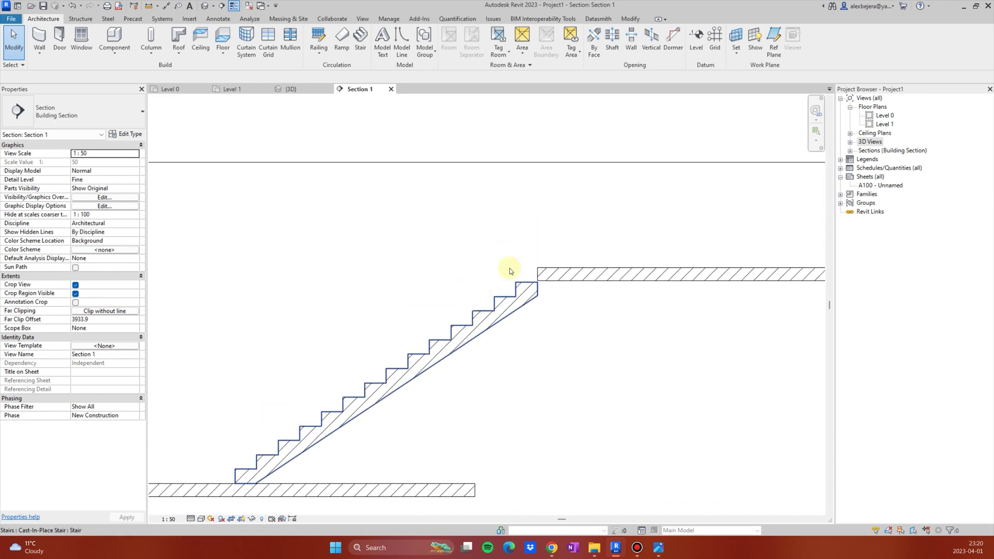
scroll(494, 266, "up", 5)
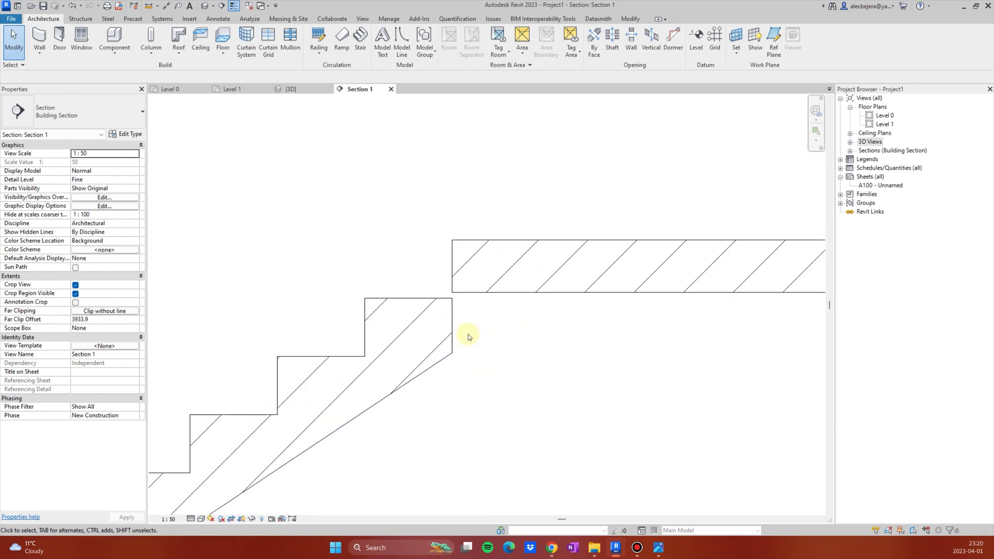
scroll(424, 379, "down", 5)
mouse_move(453, 303)
middle_mouse_down()
mouse_move(462, 289)
mouse_move(449, 304)
middle_mouse_up()
scroll(419, 301, "up", 2)
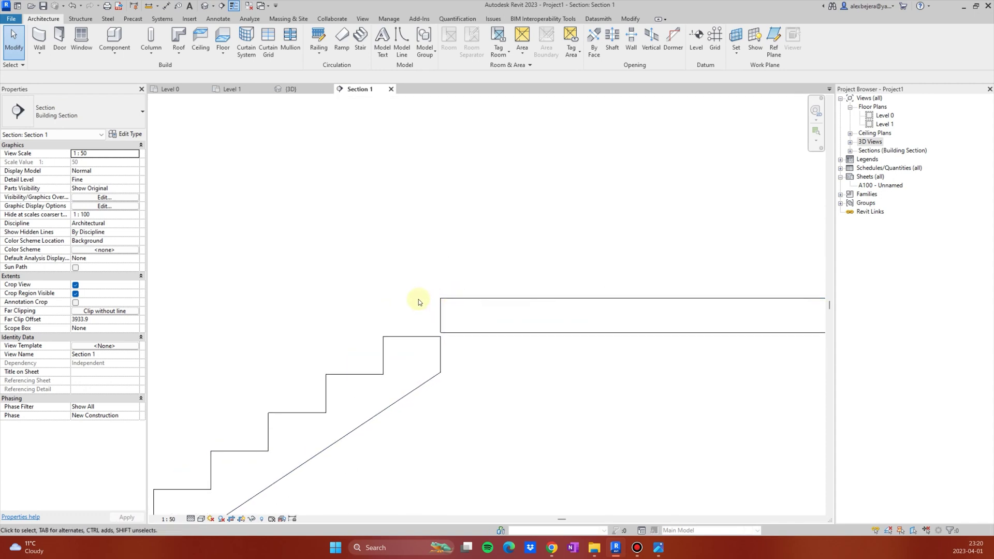
left_click(402, 341)
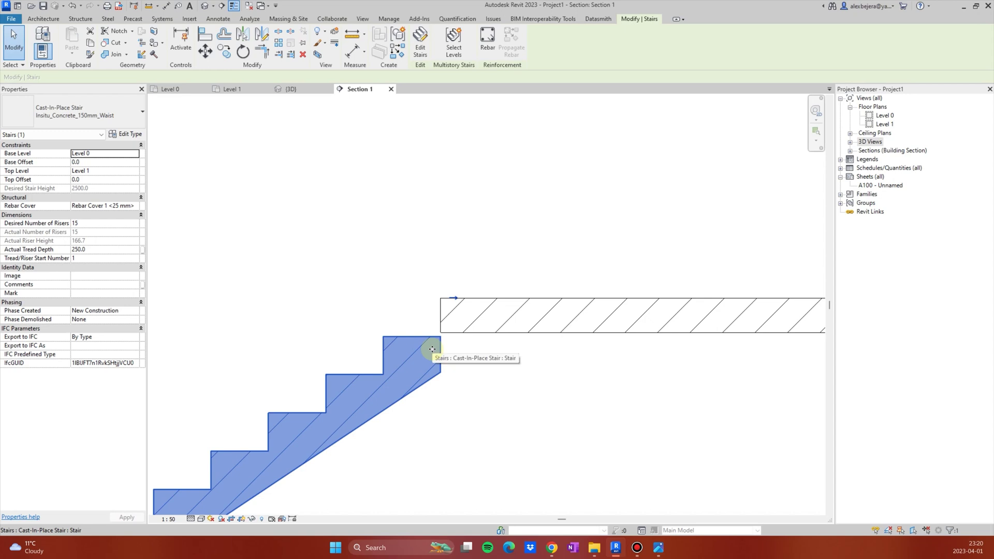
Step: Sketch a rectangular landing at the stair's top tread on the Level 1 plan
scroll(432, 350, "down", 1)
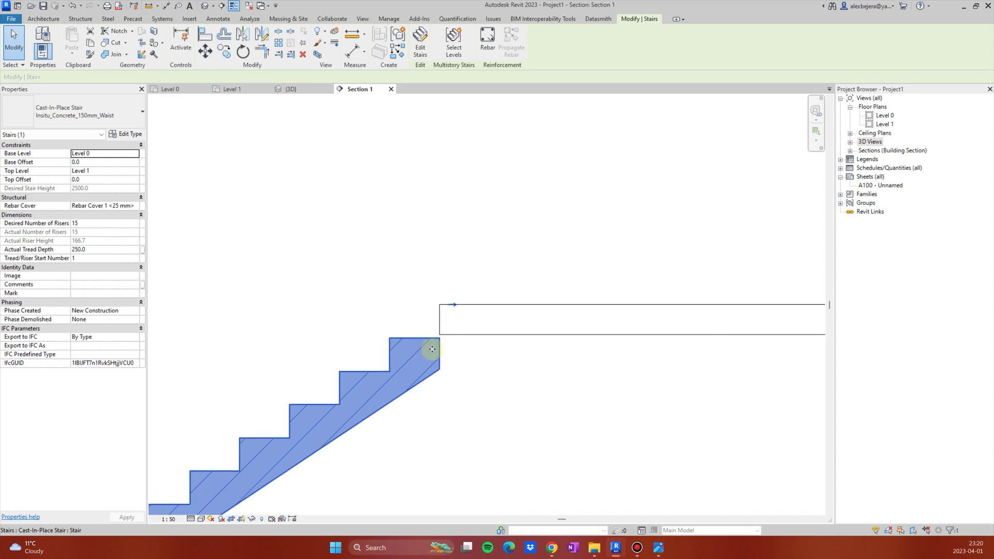
left_click(421, 48)
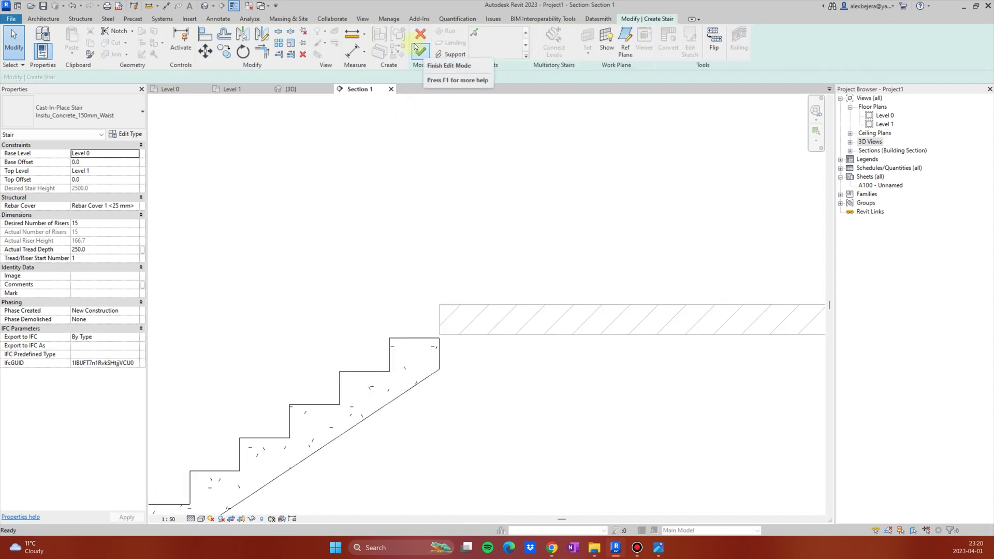
left_click(231, 89)
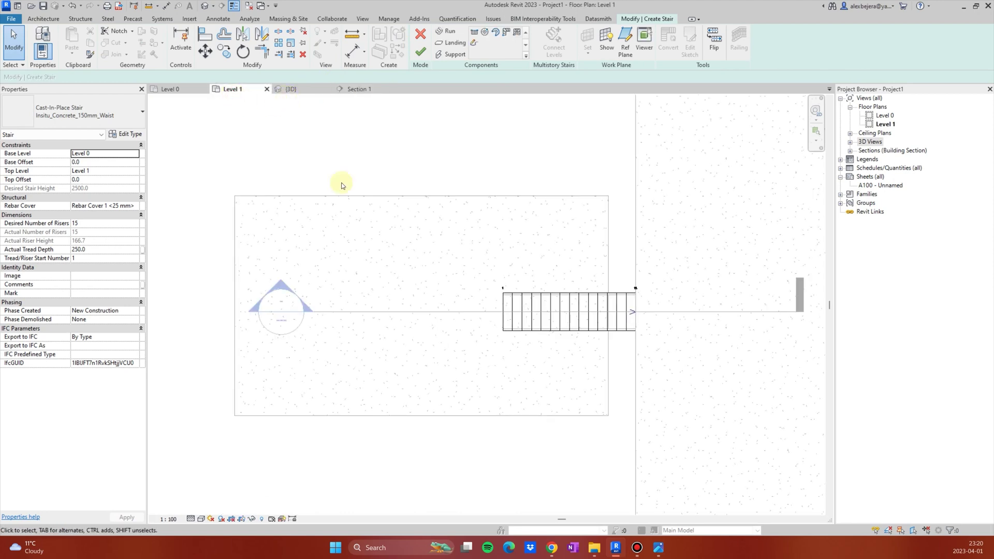
left_click(447, 47)
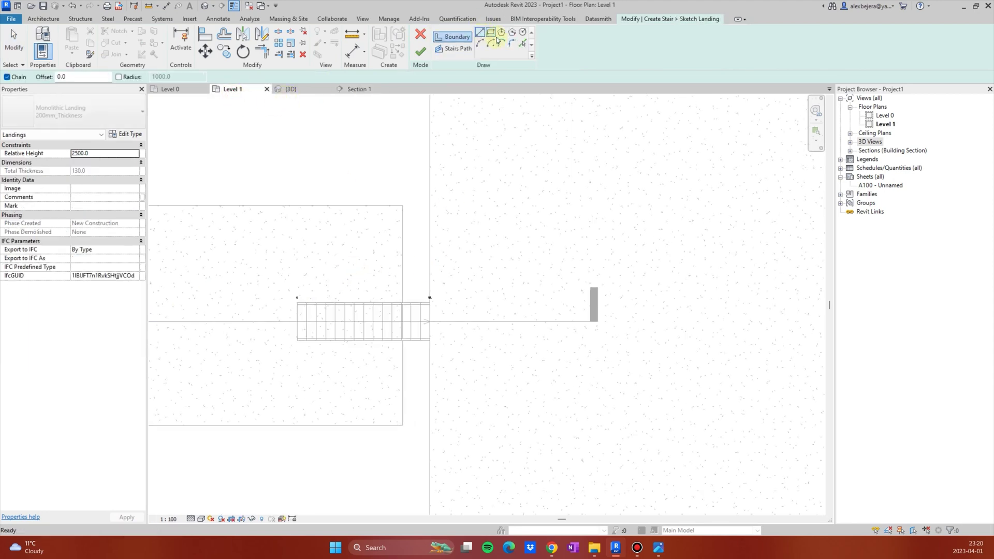
left_click(490, 32)
scroll(409, 324, "up", 5)
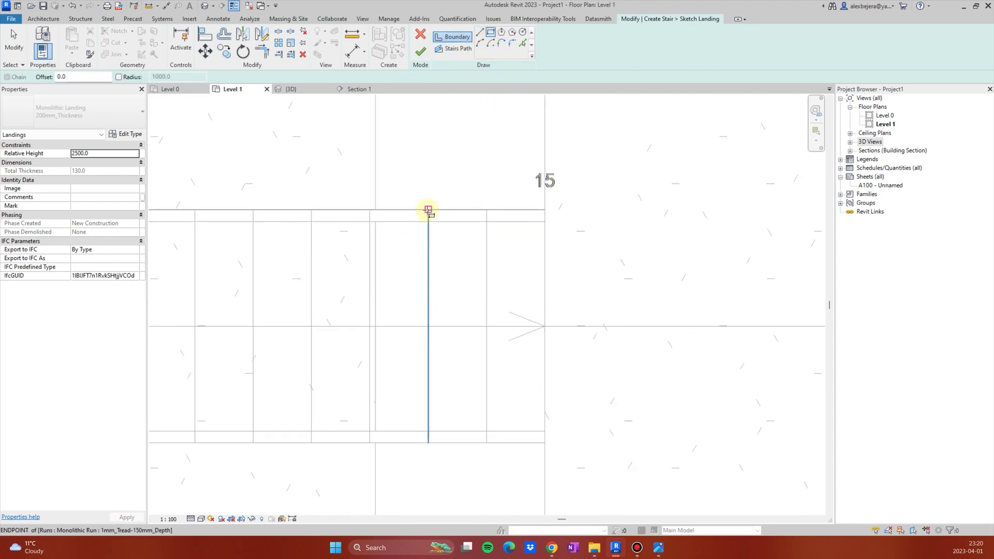
left_click(428, 210)
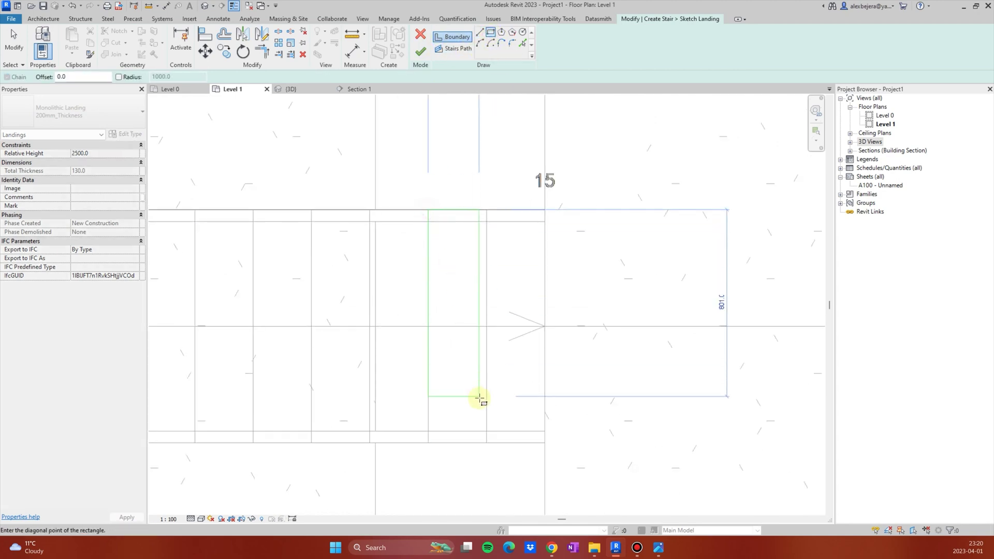
left_click(487, 442)
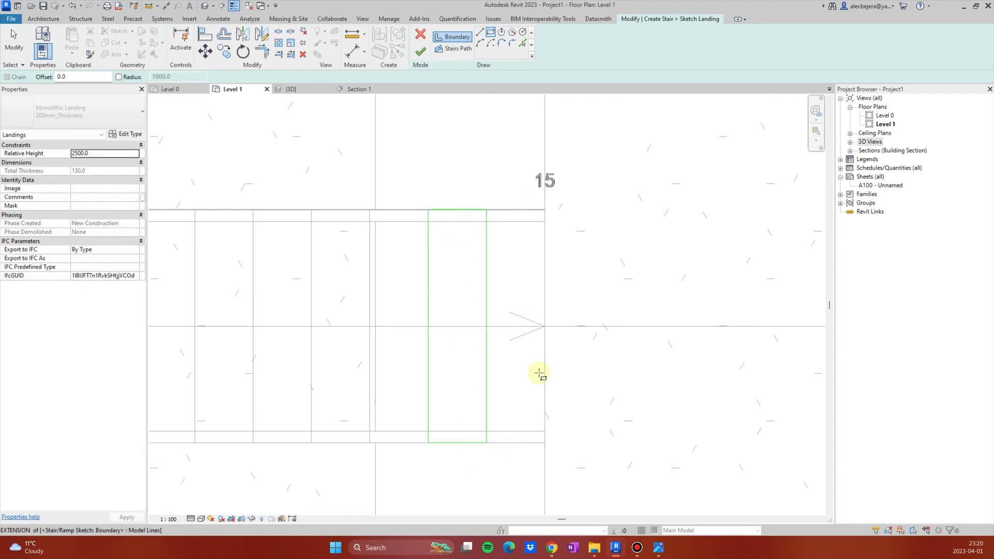
key("Escape")
key("Escape")
Step: Move the landing outline against the slab edge line and finish the landing sketch
left_click_drag(418, 472, 506, 193)
left_click(205, 49)
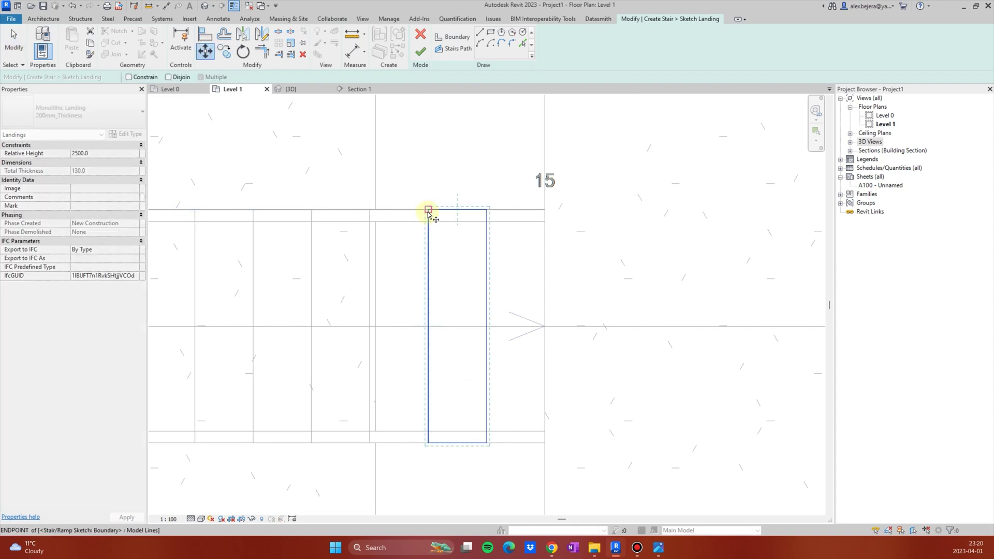
left_click(428, 211)
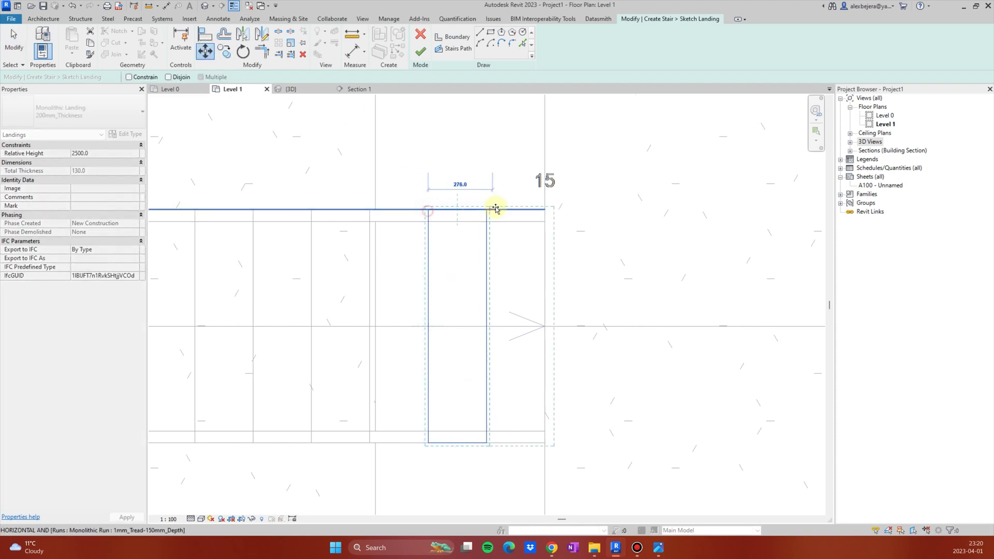
left_click(544, 210)
scroll(575, 233, "up", 3)
scroll(507, 220, "down", 4)
left_click(422, 51)
Step: Finish the stair edit and frame the whole stair in Section 1
left_click(421, 51)
scroll(540, 249, "down", 3)
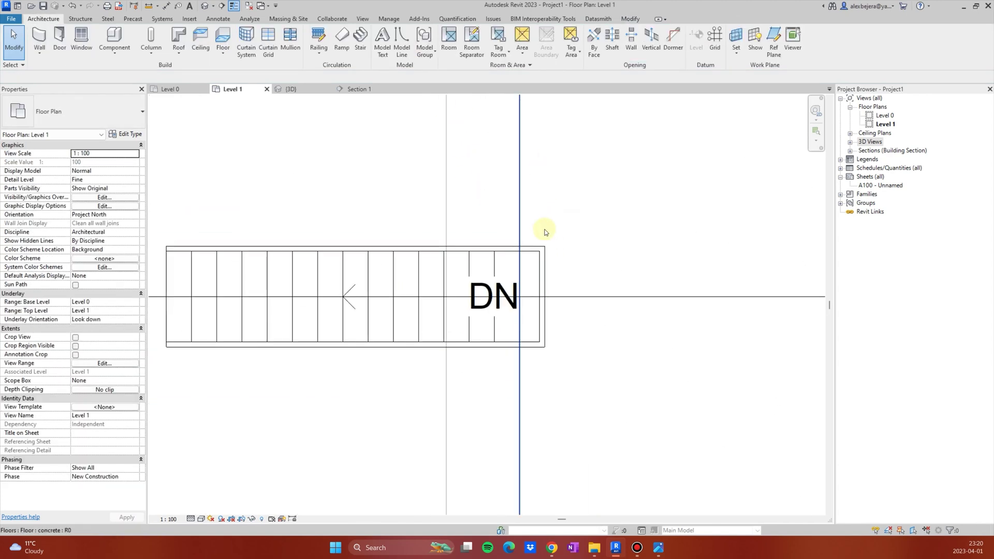
left_click(359, 89)
scroll(476, 343, "up", 5)
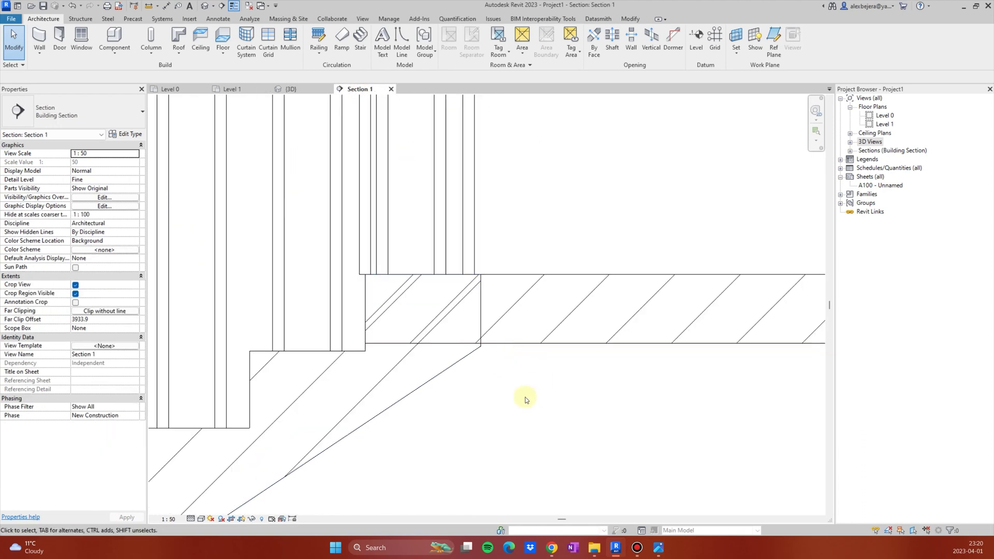
scroll(523, 397, "down", 3)
scroll(533, 381, "up", 4)
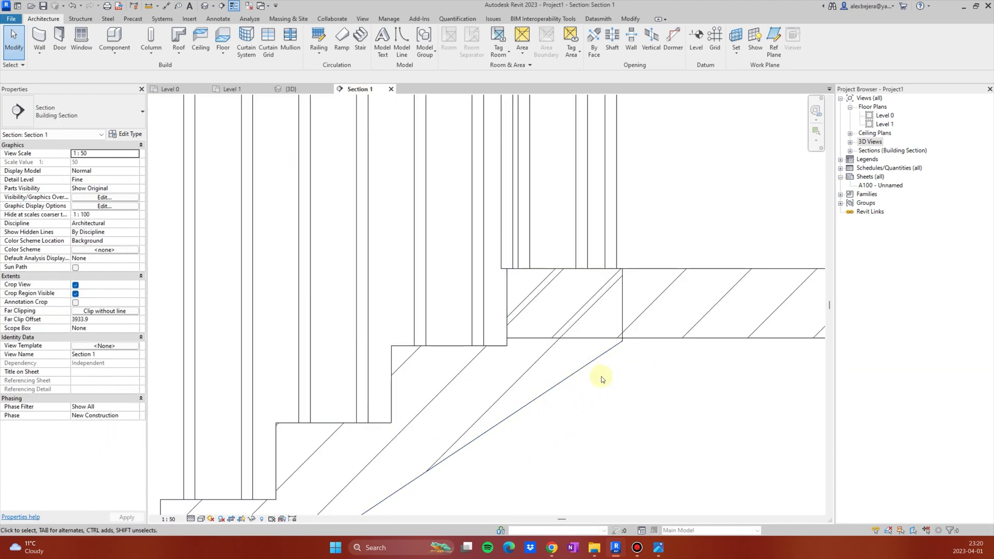
scroll(602, 374, "down", 4)
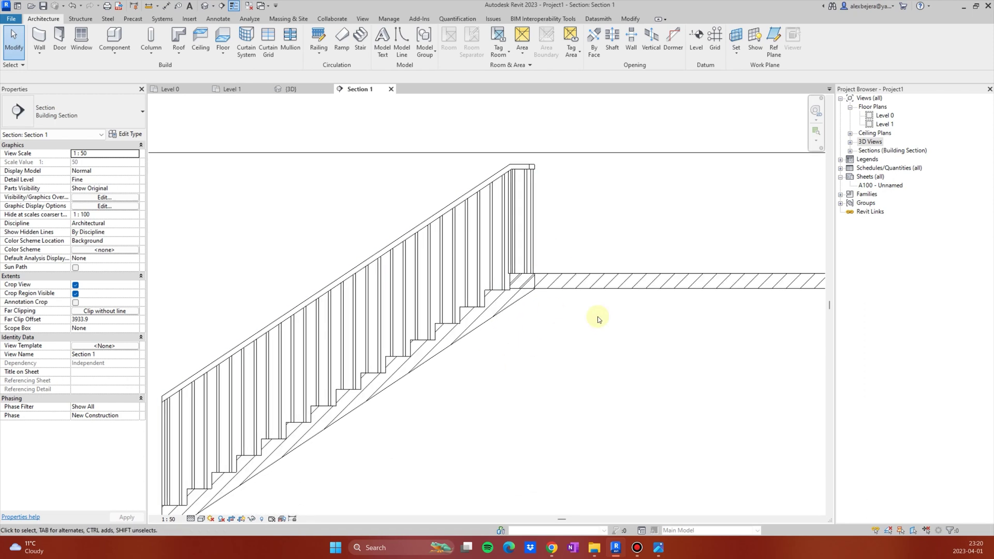
scroll(537, 315, "down", 2)
middle_click_drag(515, 350, 563, 321)
middle_click_drag(513, 216, 510, 233)
middle_click_drag(592, 243, 557, 271)
Step: Hide the stair railing in this view and zoom to the upper landing
left_click(535, 247)
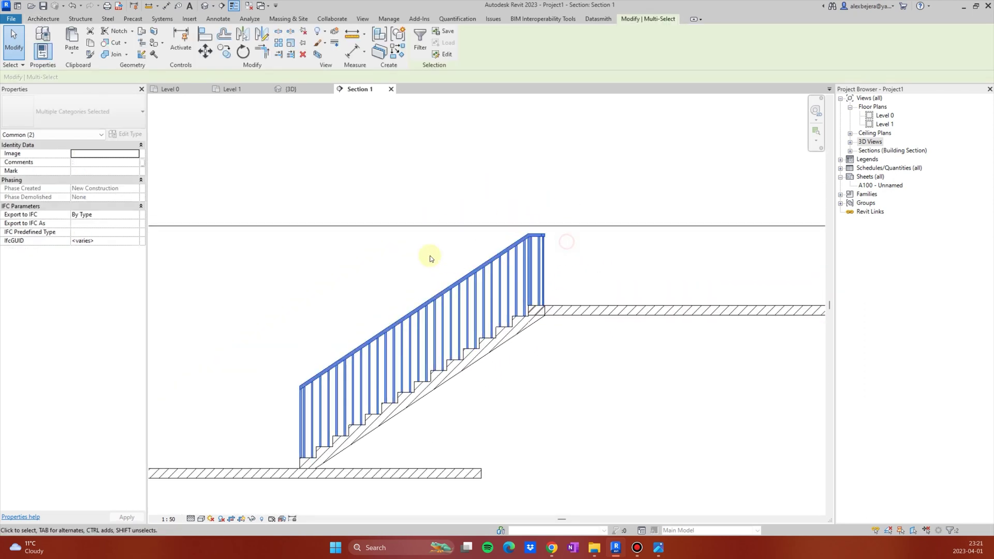
right_click(425, 252)
mouse_move(468, 301)
left_click(565, 304)
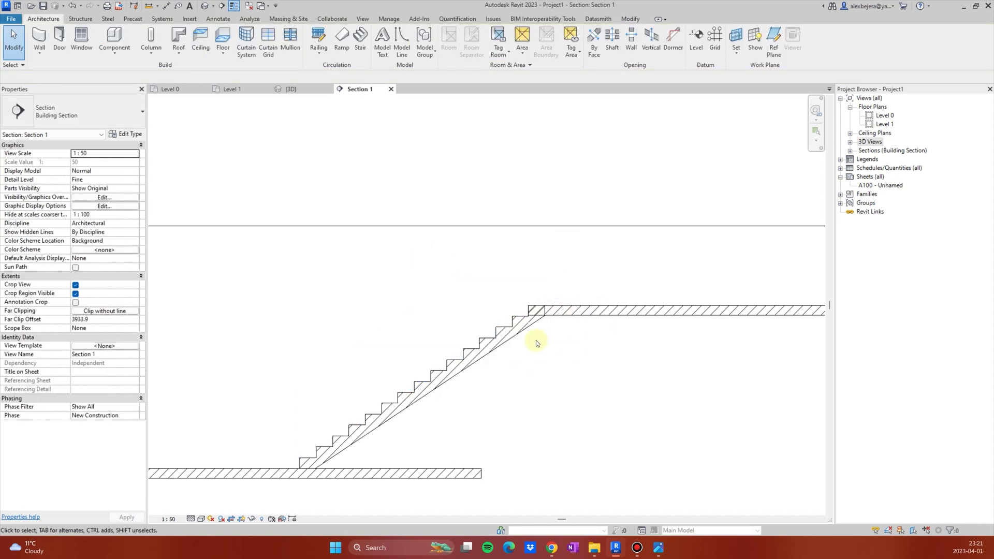
scroll(537, 335, "up", 4)
middle_click_drag(566, 321, 539, 357)
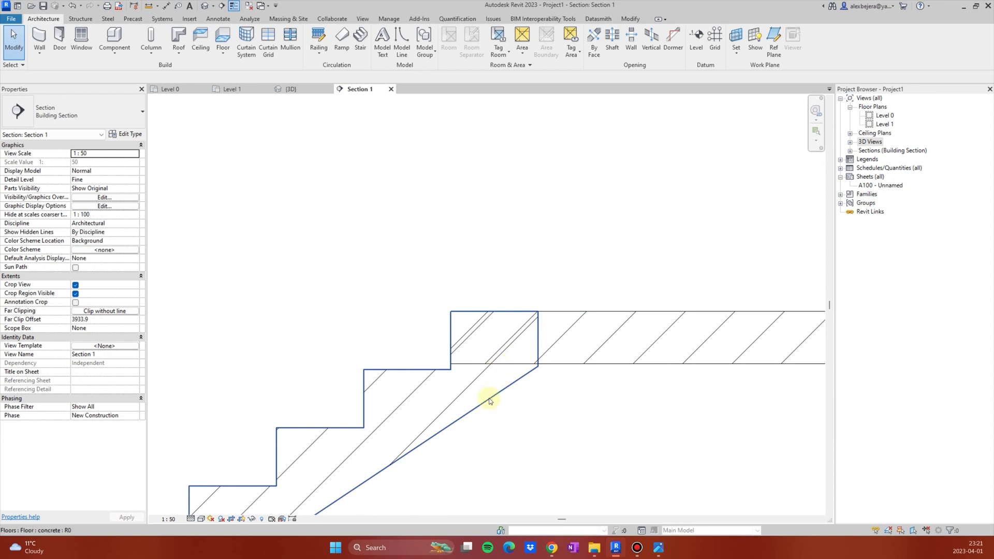
scroll(507, 389, "down", 2)
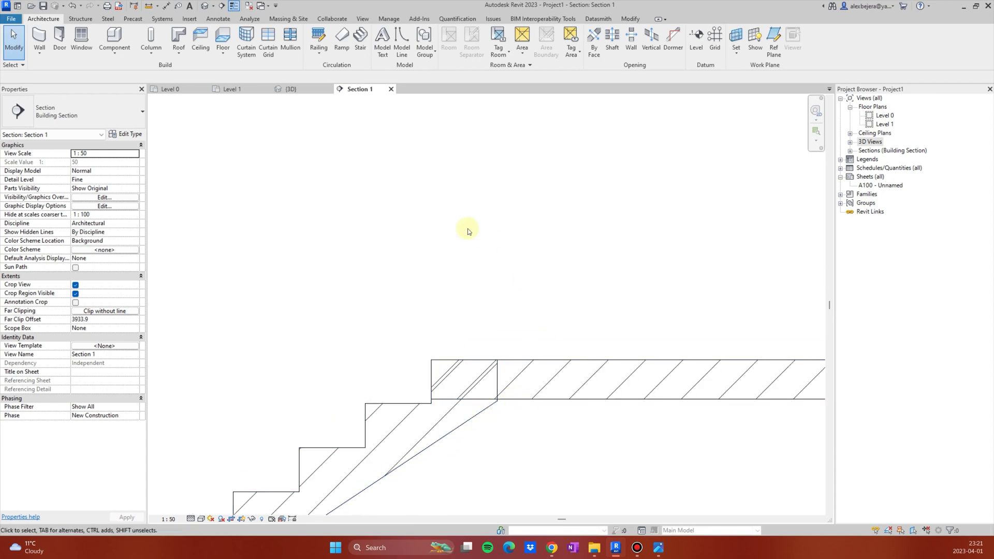
Step: Select the Level 1 concrete floor and start editing its boundary
left_click(232, 90)
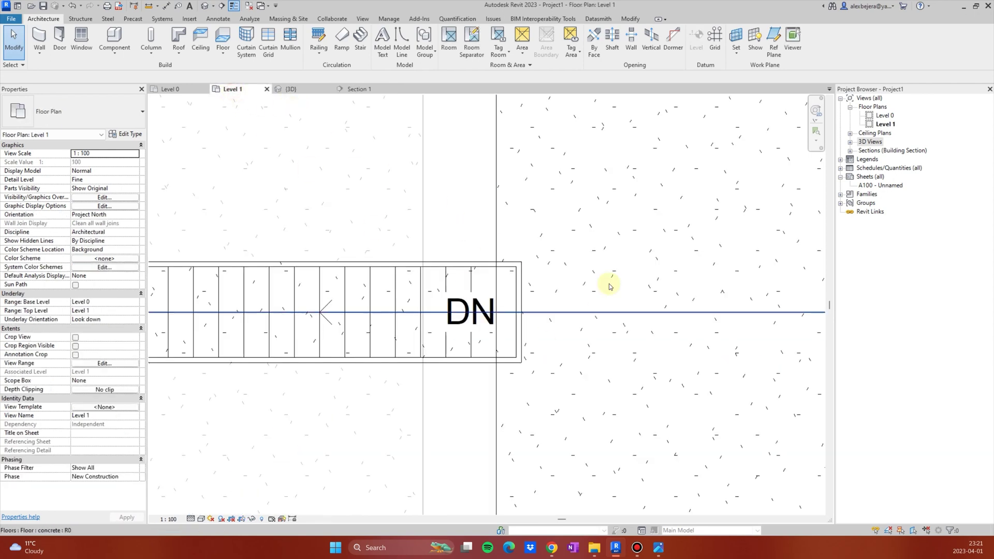
left_click(436, 262)
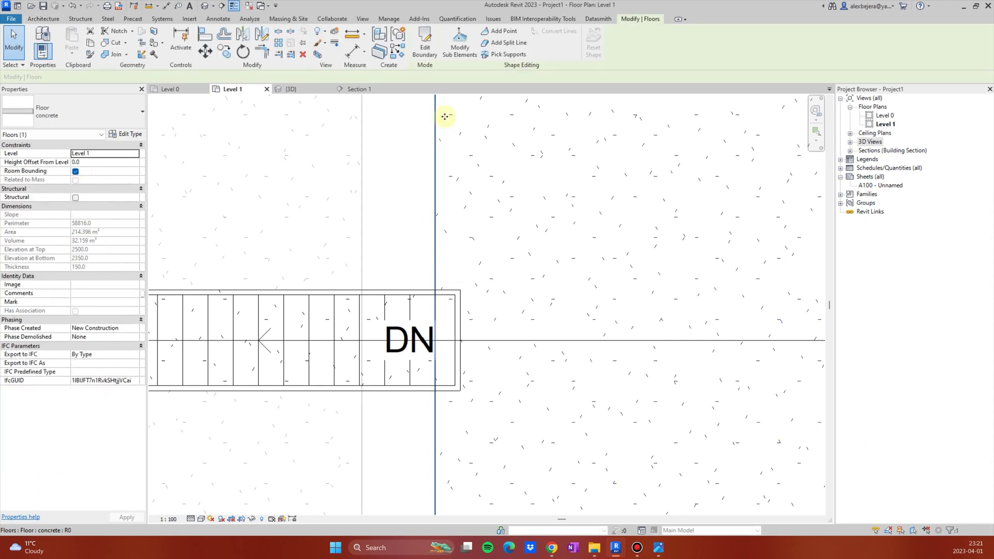
left_click(427, 46)
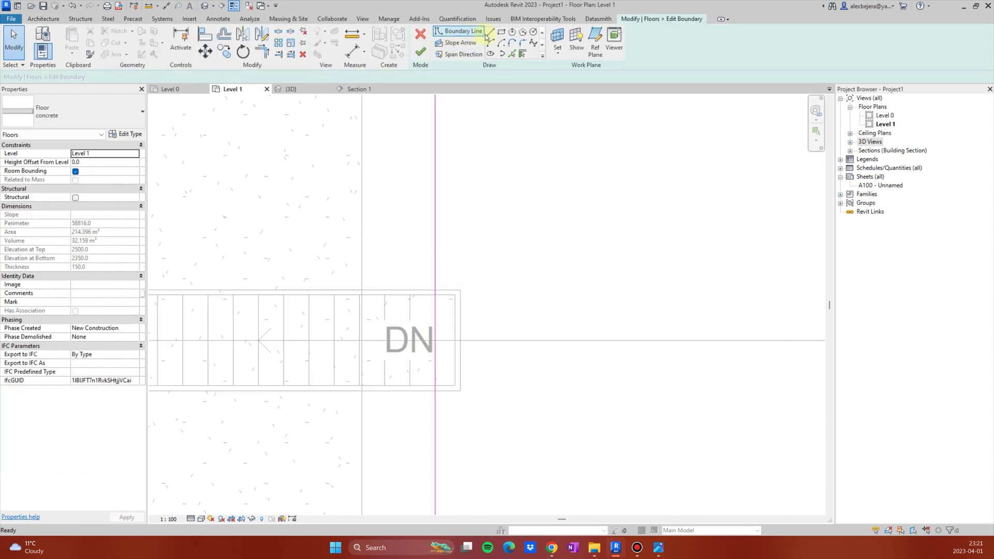
left_click(502, 36)
scroll(449, 310, "up", 2)
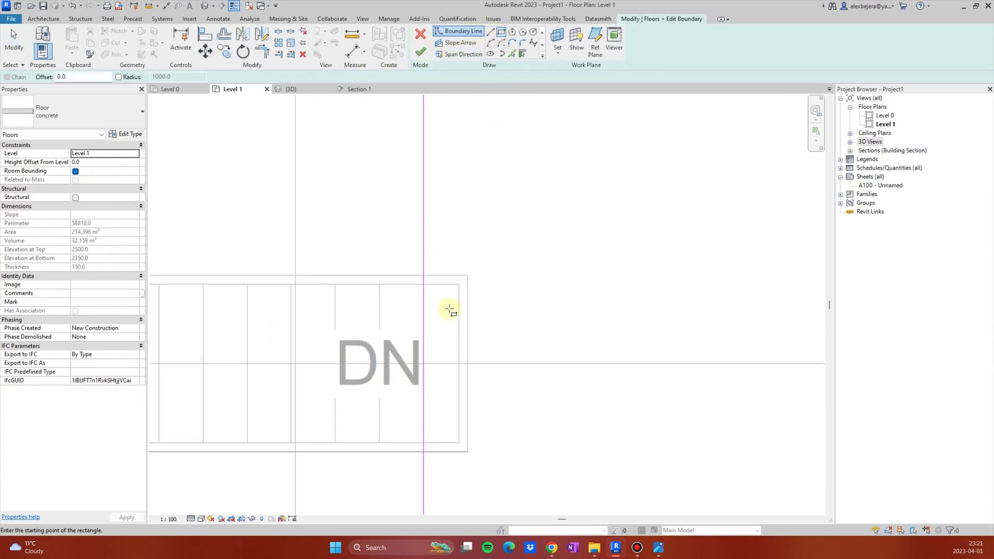
key("Escape")
Step: Draw three boundary lines wrapping around the stair's top end
left_click(490, 32)
left_click(423, 276)
left_click(469, 275)
left_click(468, 451)
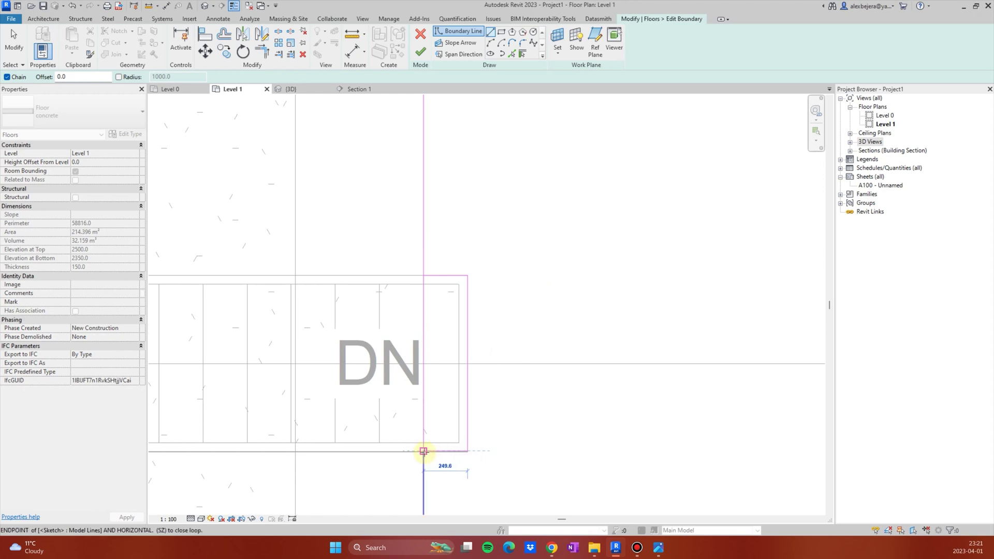
left_click(423, 452)
scroll(459, 457, "up", 3)
scroll(460, 457, "up", 2)
key("Escape")
key("Escape")
Step: Attempt to finish the floor sketch and dismiss the intersecting-lines error
left_click(381, 409)
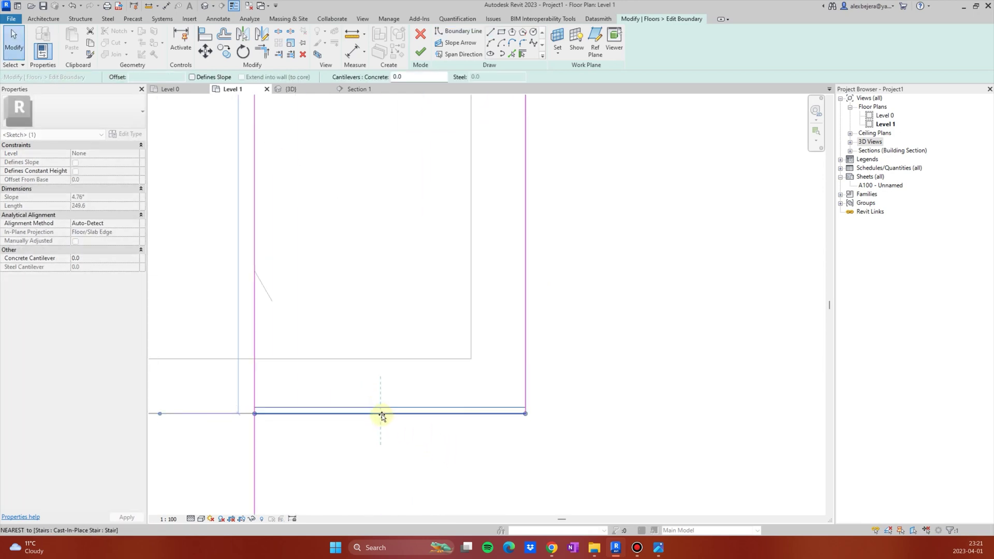
key("Escape")
scroll(419, 387, "down", 3)
scroll(418, 387, "down", 2)
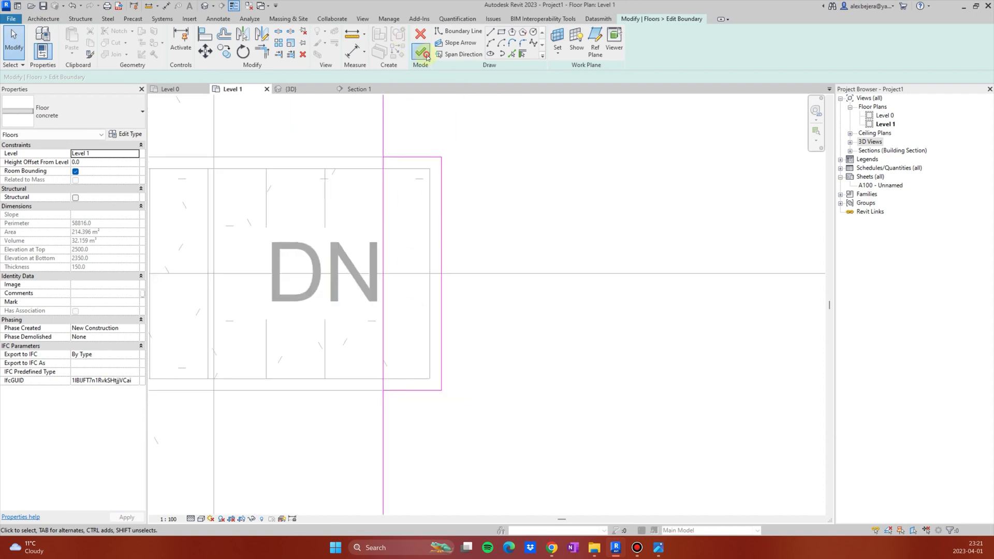
left_click(421, 53)
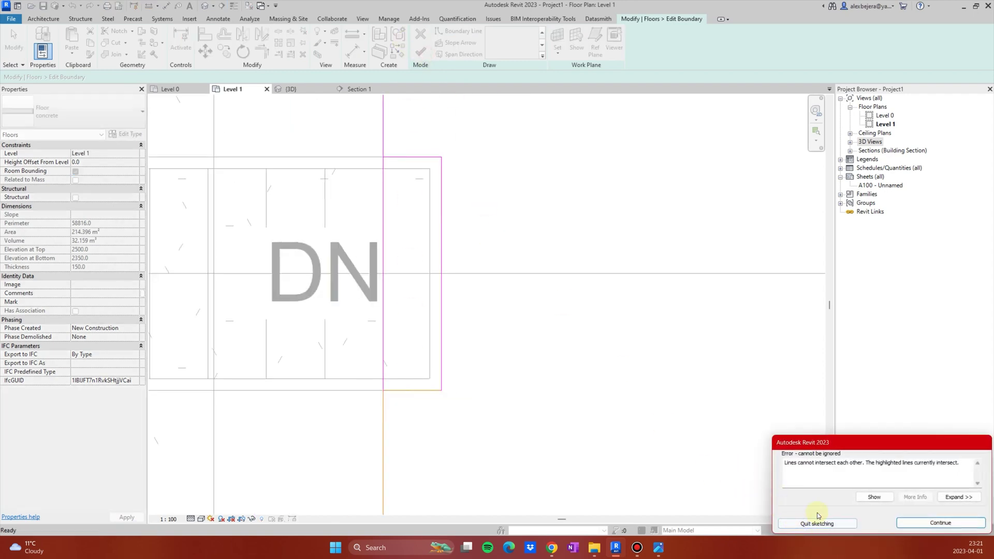
left_click(920, 527)
scroll(440, 325, "down", 2)
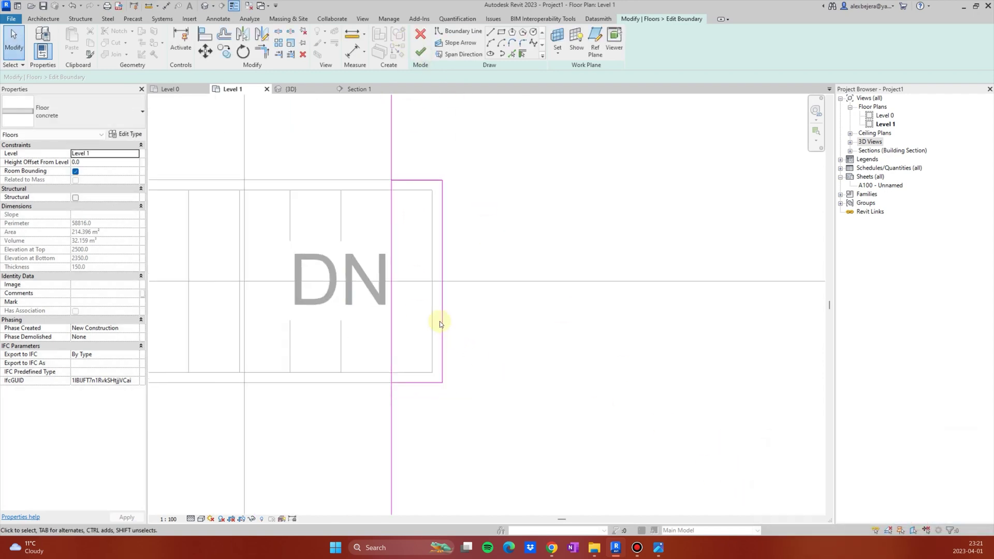
Step: Clean up the boundary sketch by deleting the extra vertical segment
left_click(283, 33)
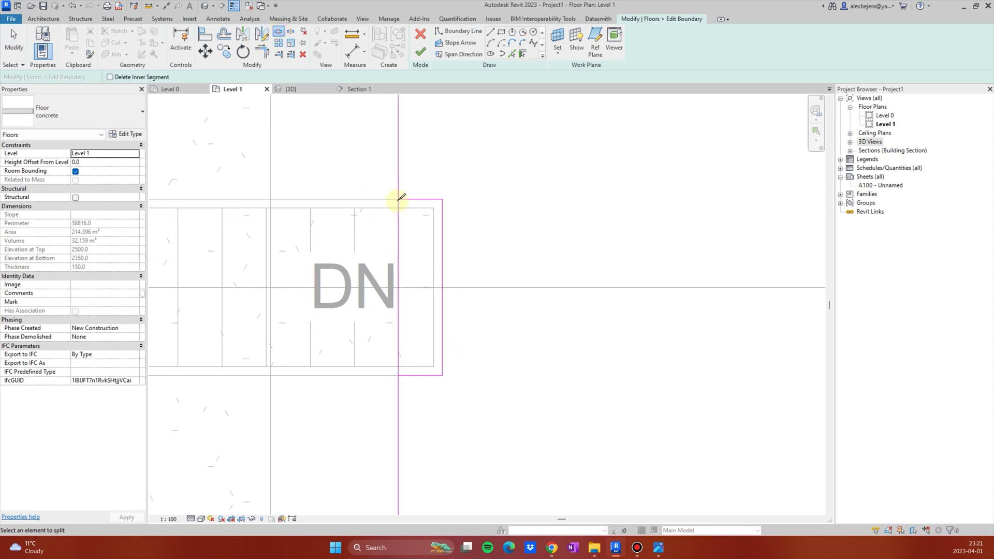
key("Escape")
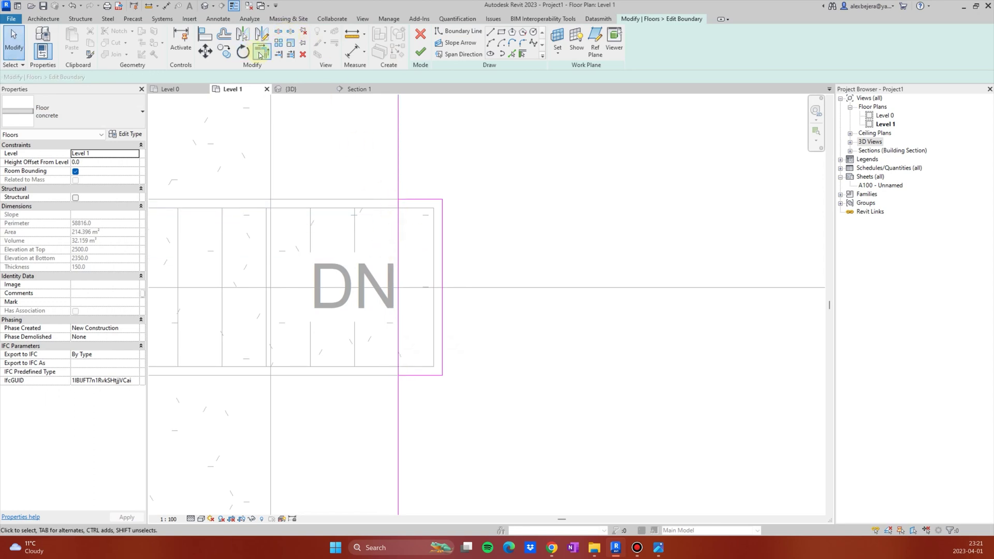
left_click(261, 51)
left_click(413, 200)
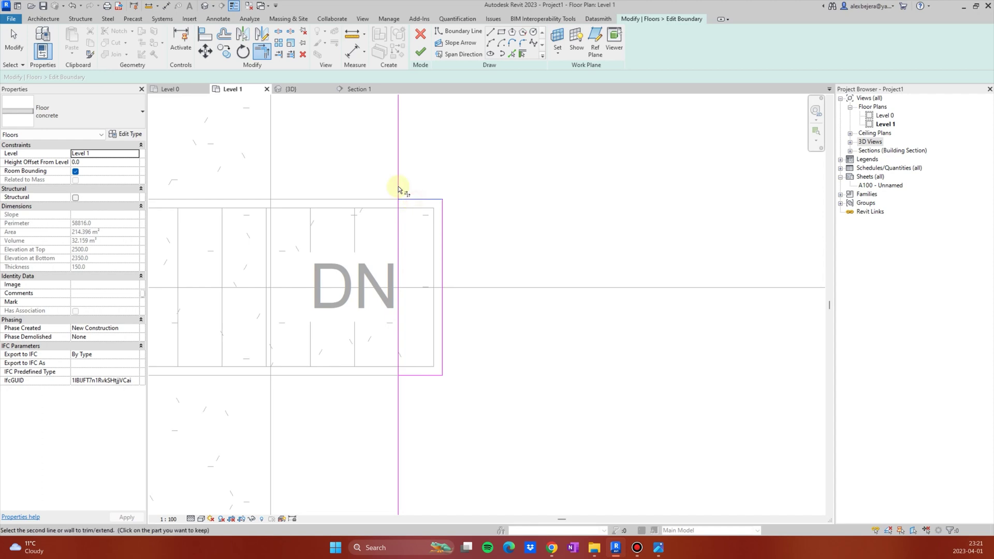
key("Escape")
left_click(396, 348)
key("Delete")
Step: Delete the leftover short boundary segment and finish the floor edit
left_click(399, 219)
key("Delete")
middle_click_drag(499, 220, 481, 240)
left_click(422, 57)
scroll(461, 300, "up", 3)
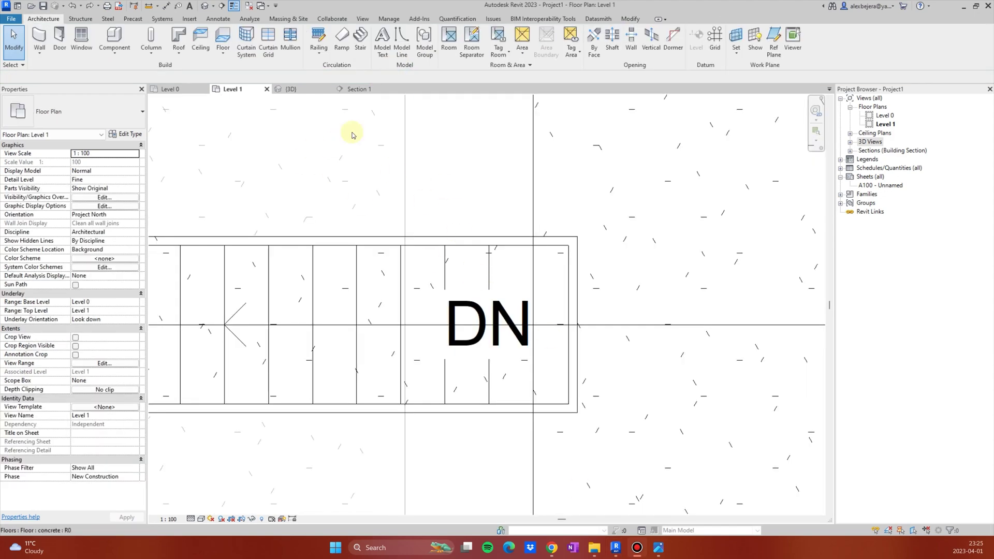
Step: In Section 1, zoom to where the trimmed slab meets the stair's top landing
left_click(357, 89)
scroll(532, 311, "up", 3)
middle_click_drag(531, 318, 474, 321)
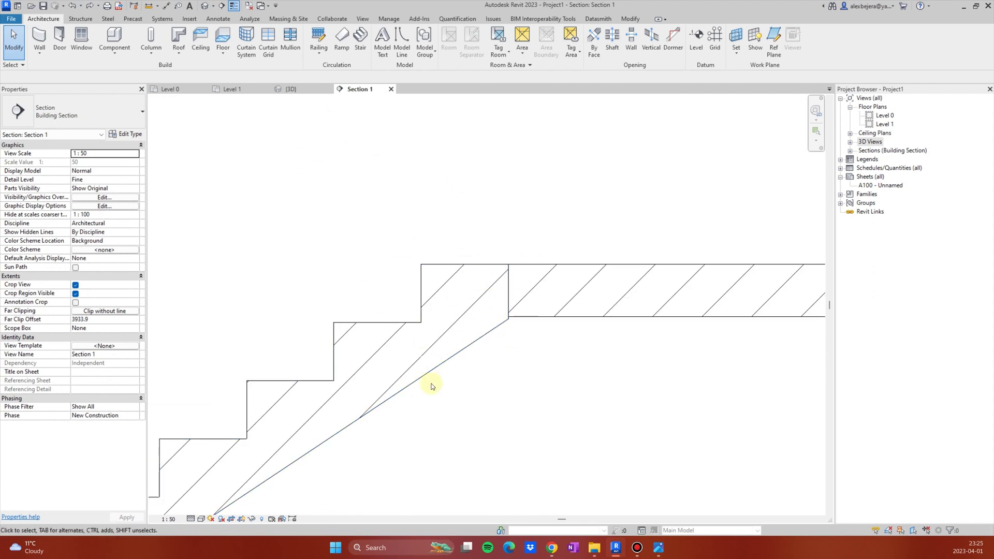
scroll(493, 307, "up", 5)
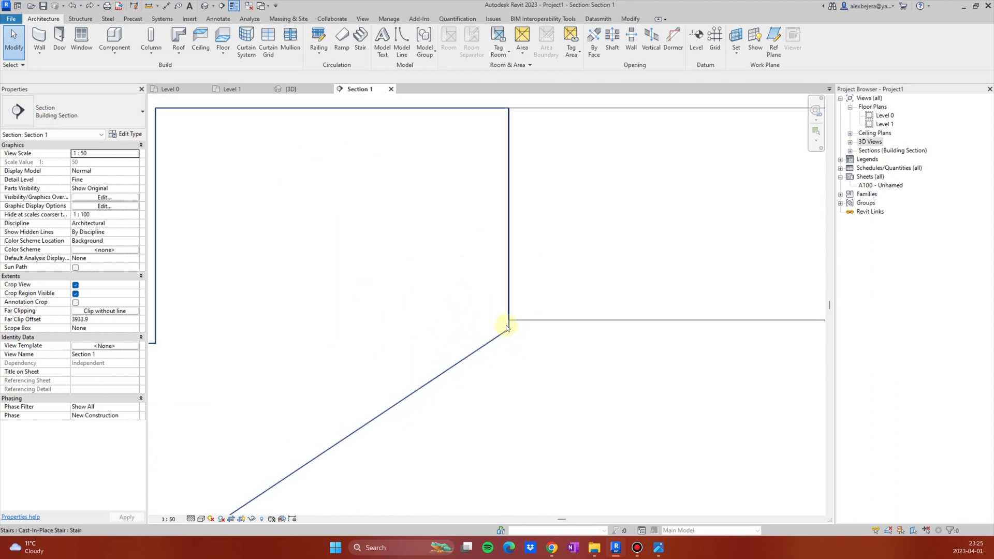
scroll(507, 303, "down", 3)
Step: Set the stair run type's Structural Depth to 124 and close the type properties
left_click(490, 348)
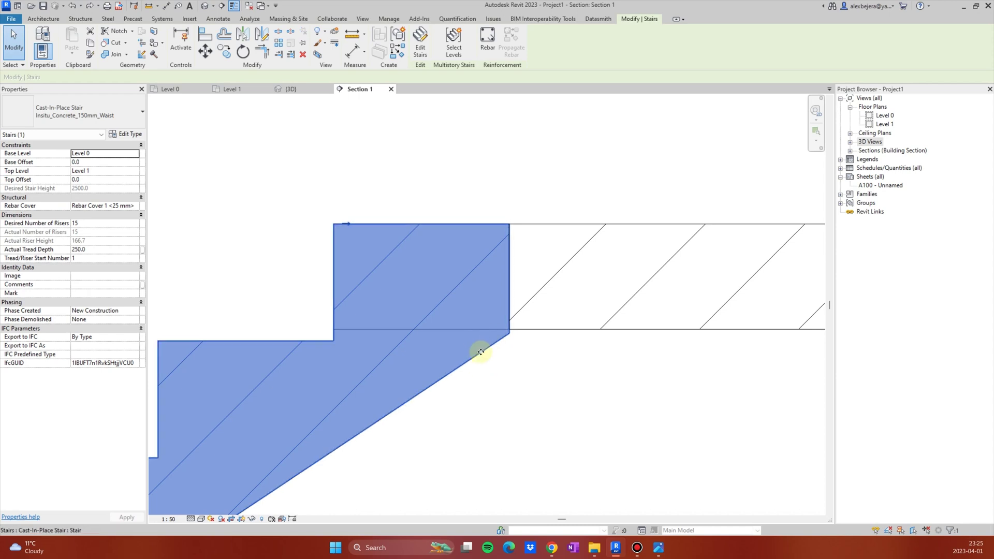
left_click(125, 136)
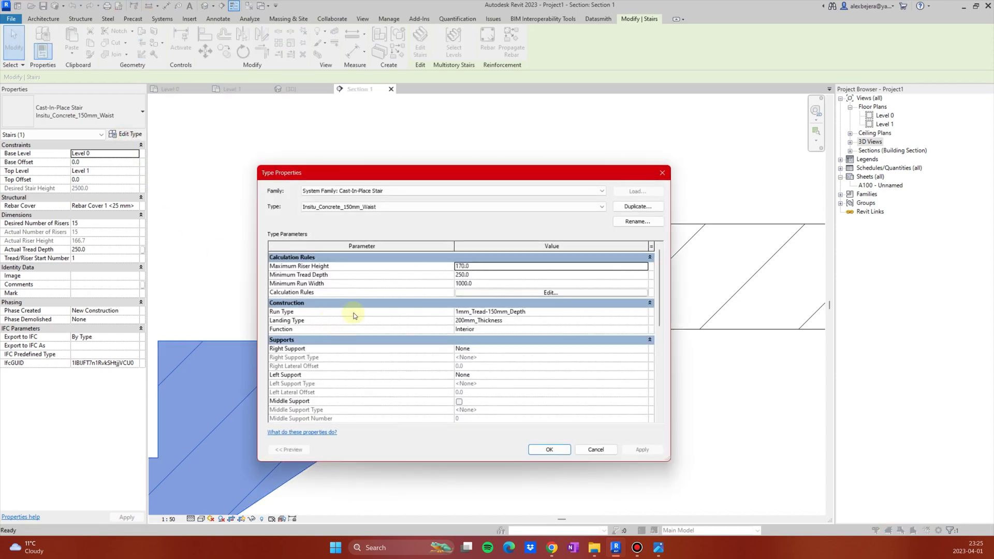
left_click_drag(448, 180, 448, 171)
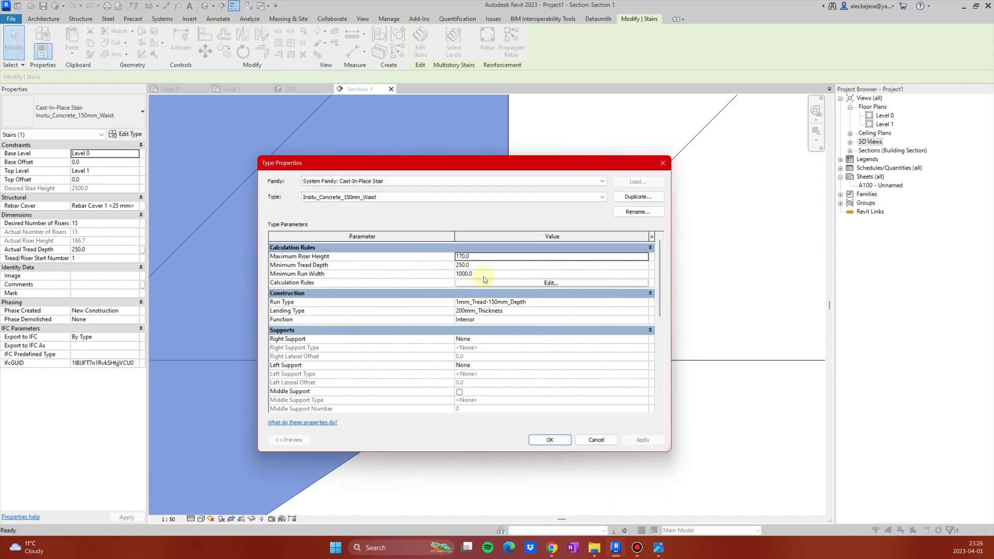
left_click(495, 283)
key("Escape")
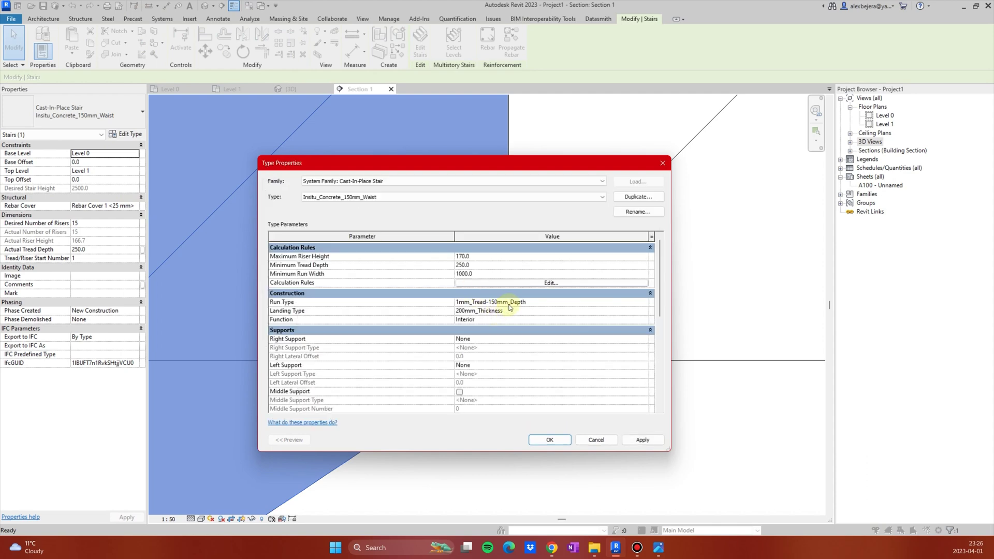
left_click(515, 306)
left_click(641, 302)
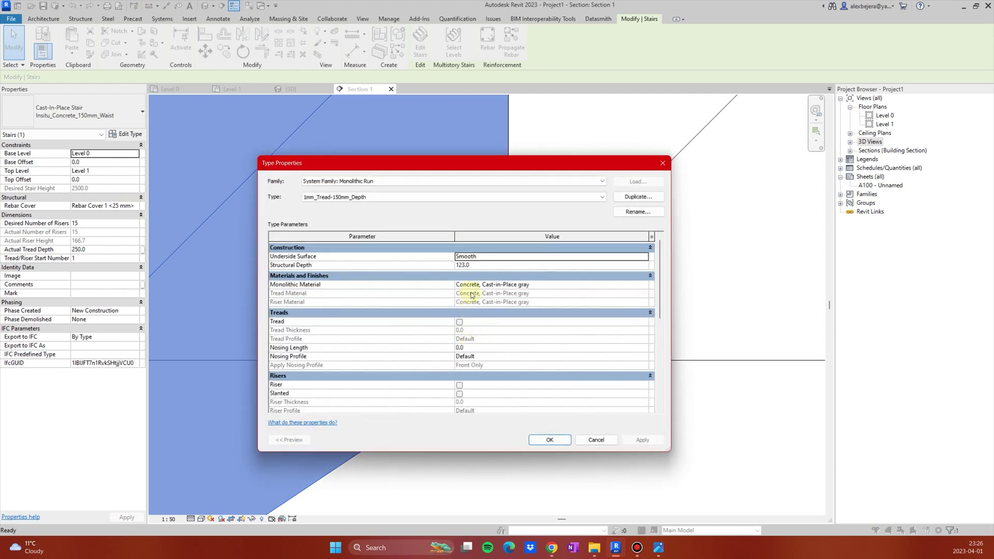
type("124")
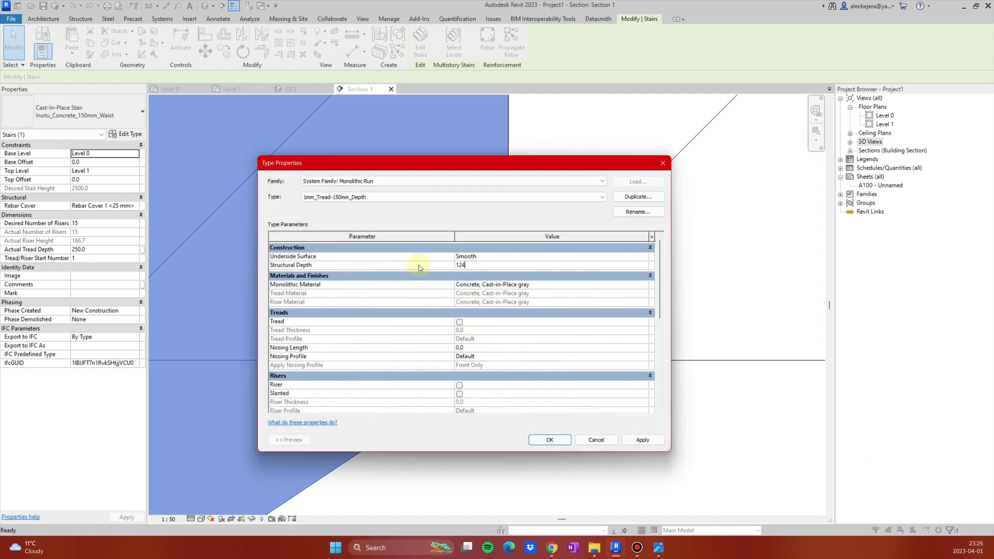
left_click(552, 439)
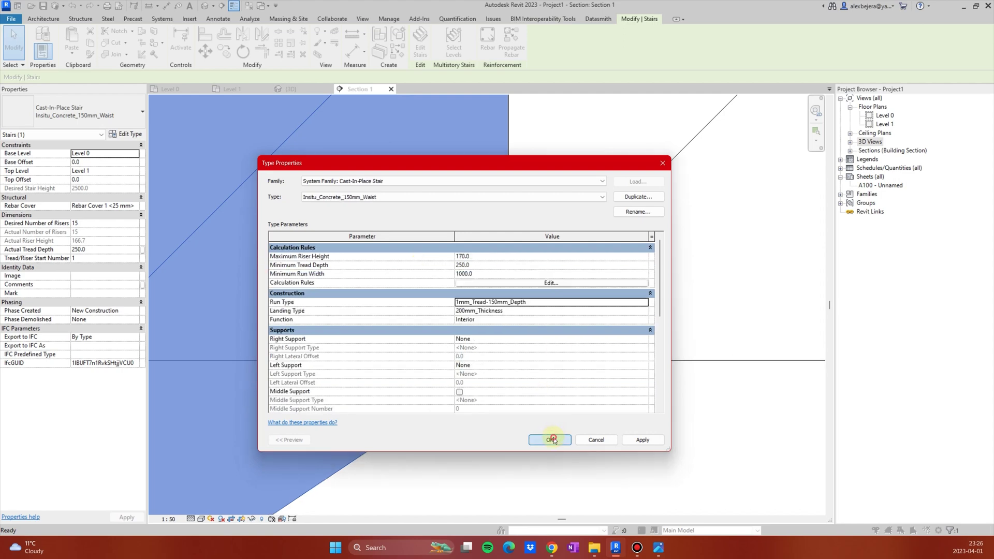
left_click(553, 439)
left_click(555, 419)
Step: Use Linework to set the vertical stair-slab joint line to <Invisible lines>
scroll(528, 401, "down", 4)
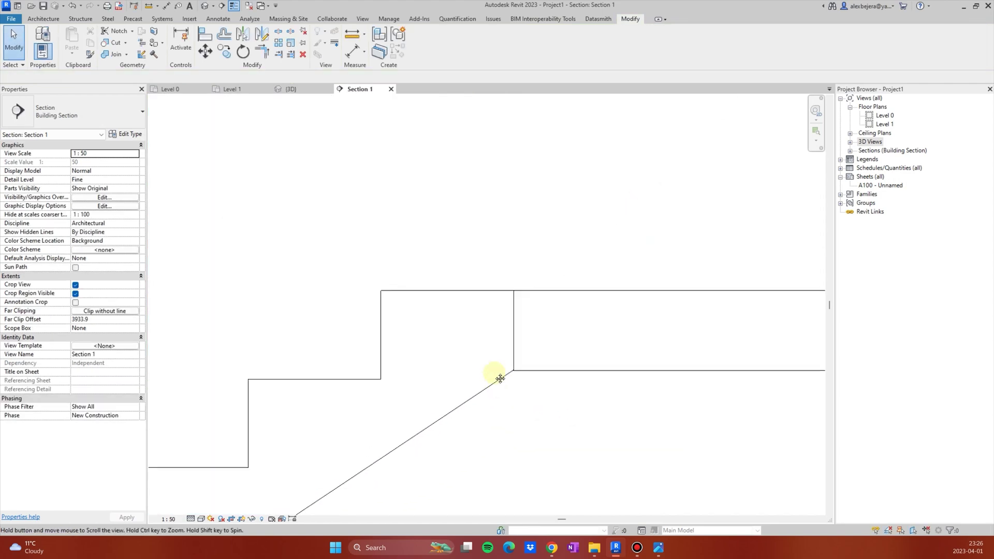
scroll(493, 364, "down", 4)
scroll(513, 289, "up", 3)
scroll(509, 284, "down", 8)
middle_click_drag(450, 339, 505, 311)
scroll(555, 282, "up", 10)
left_click(532, 312)
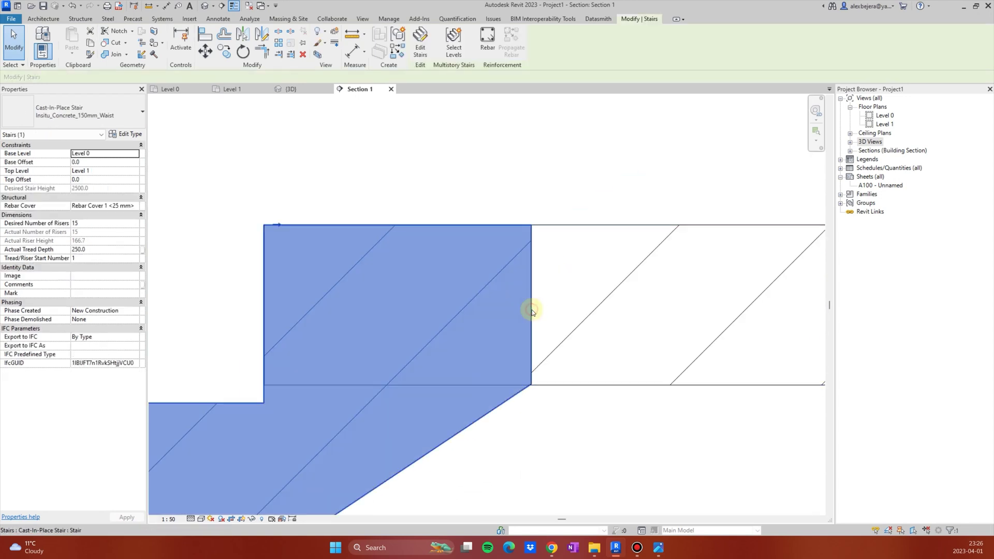
left_click(335, 48)
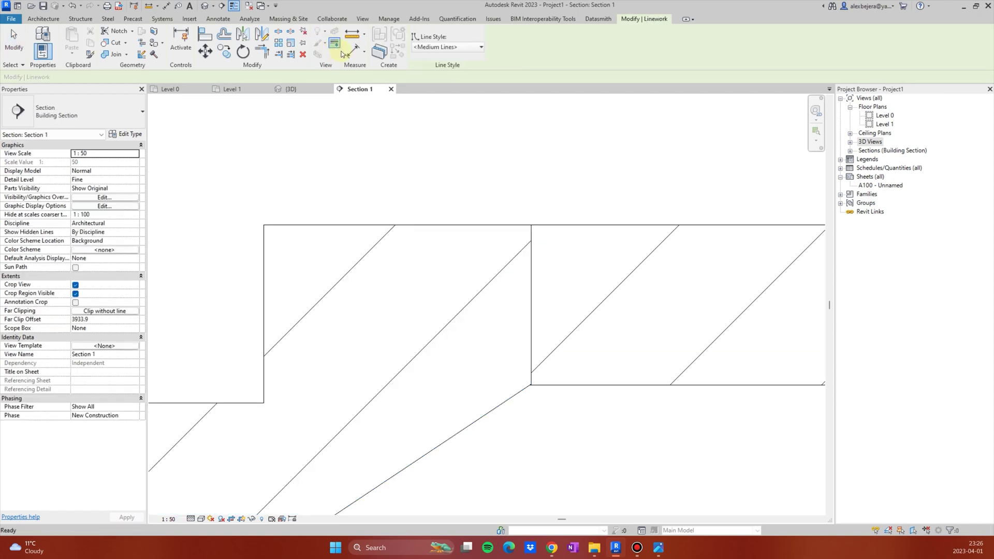
left_click(459, 47)
left_click(458, 49)
left_click(458, 48)
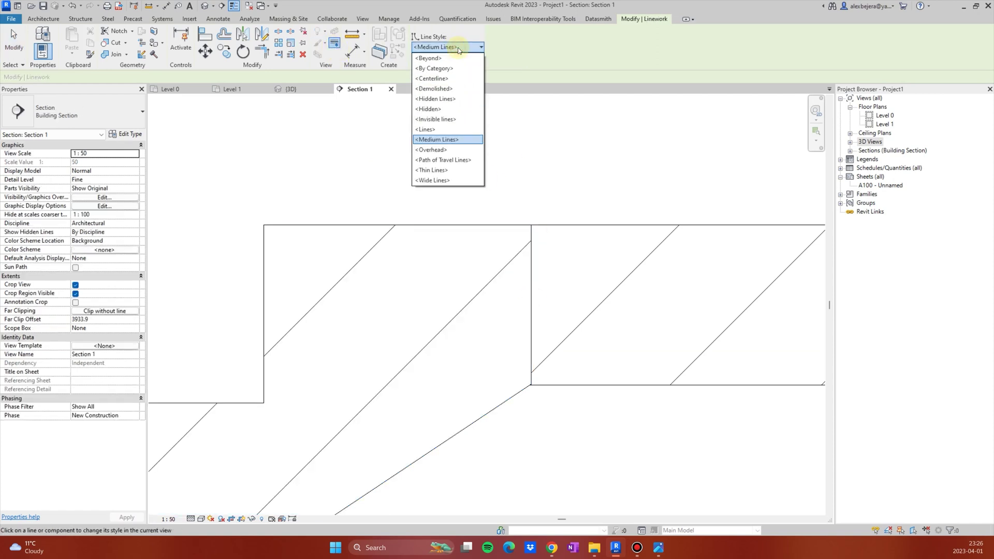
left_click(439, 120)
left_click(532, 302)
left_click(531, 309)
key("Escape")
Step: Reopen Linework and set the line style back to <Medium Lines>
scroll(534, 372, "down", 1)
scroll(535, 372, "down", 5)
scroll(540, 321, "up", 6)
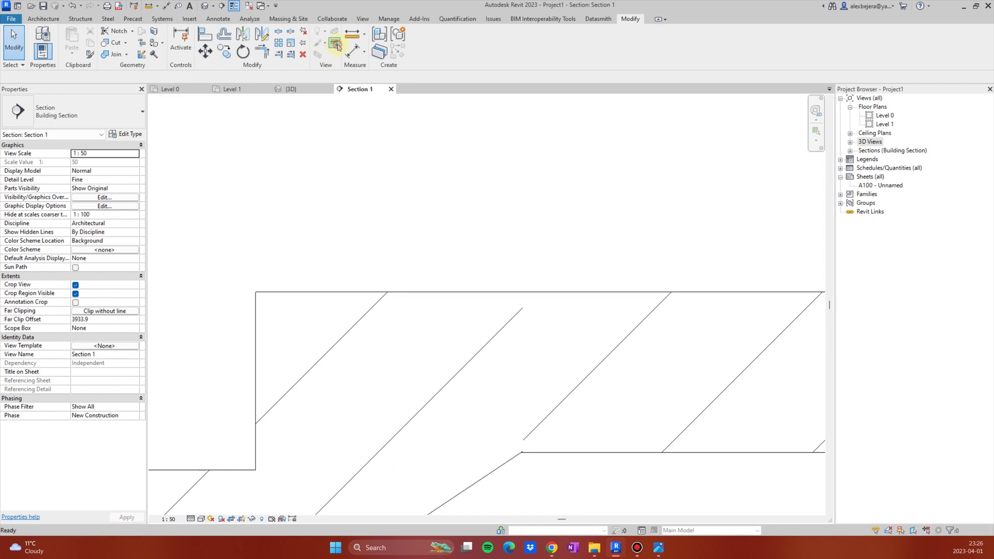
left_click(335, 45)
left_click(467, 48)
left_click(468, 48)
left_click(467, 48)
left_click(438, 138)
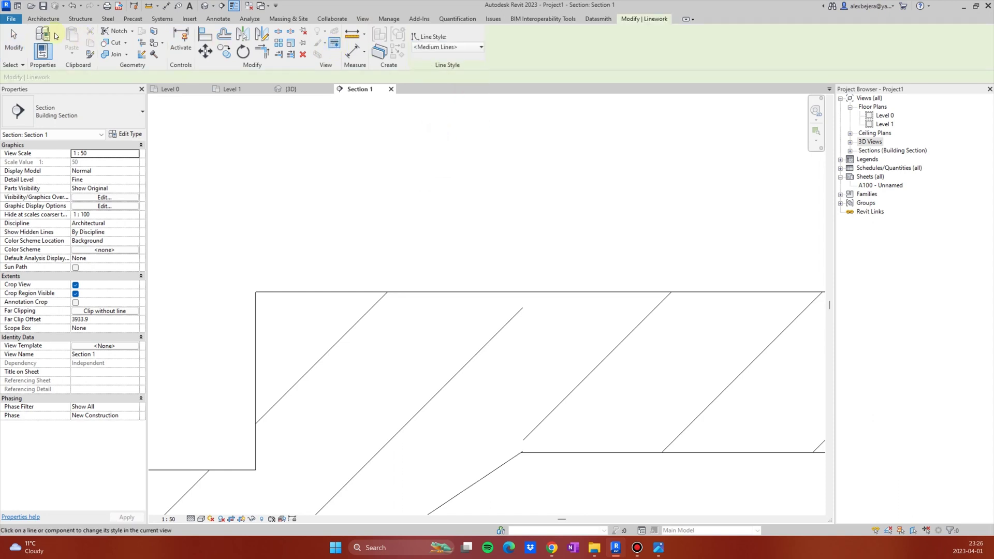
left_click(44, 19)
Step: Draw a thin diagonal detail line from the floor edge up along the stair underside
left_click(226, 19)
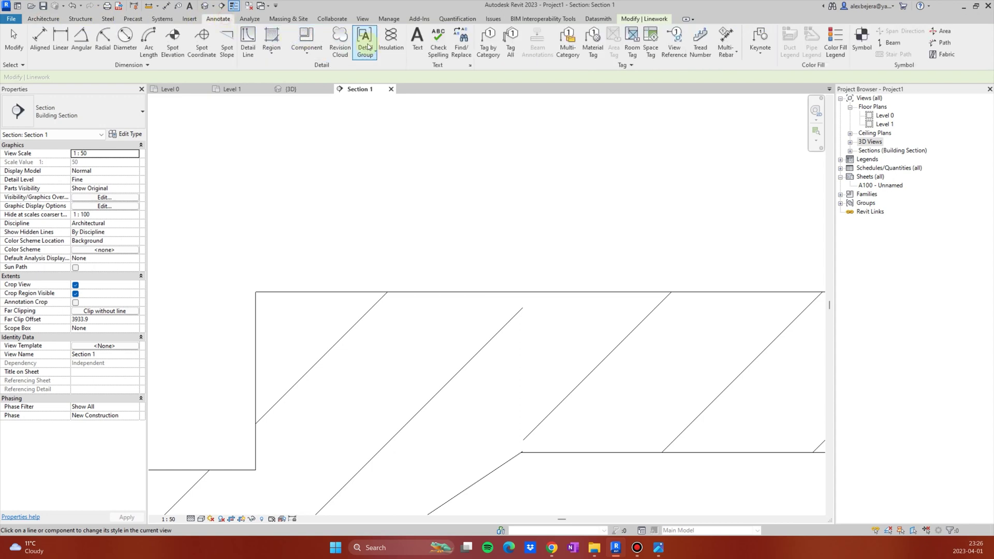
left_click(261, 40)
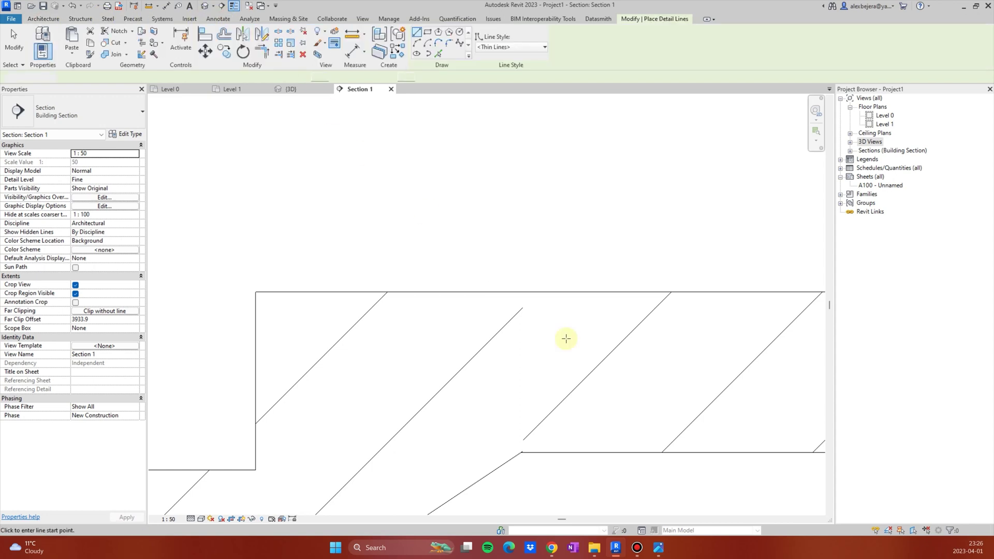
scroll(520, 308, "up", 4)
left_click(531, 306)
left_click(636, 204)
key("Escape")
key("Escape")
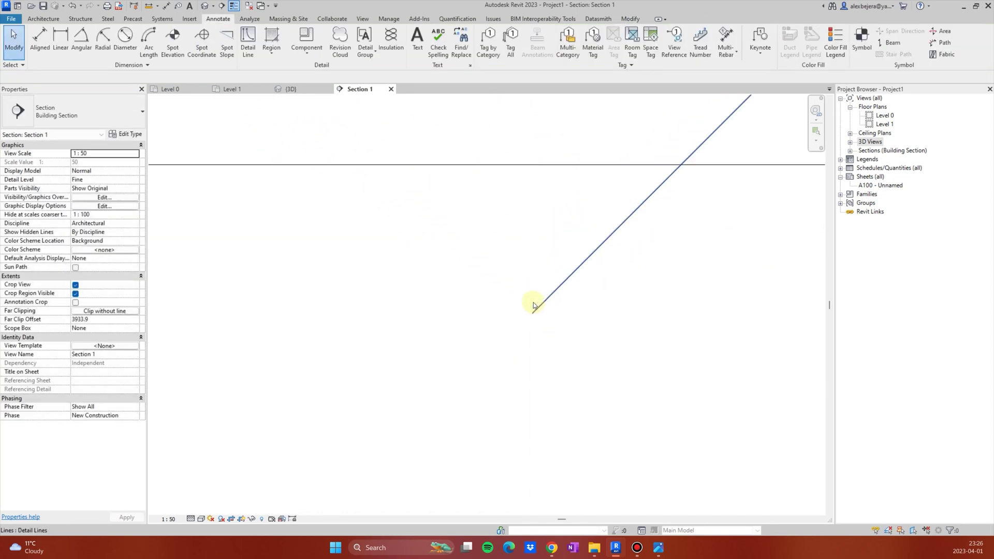
left_click(540, 305)
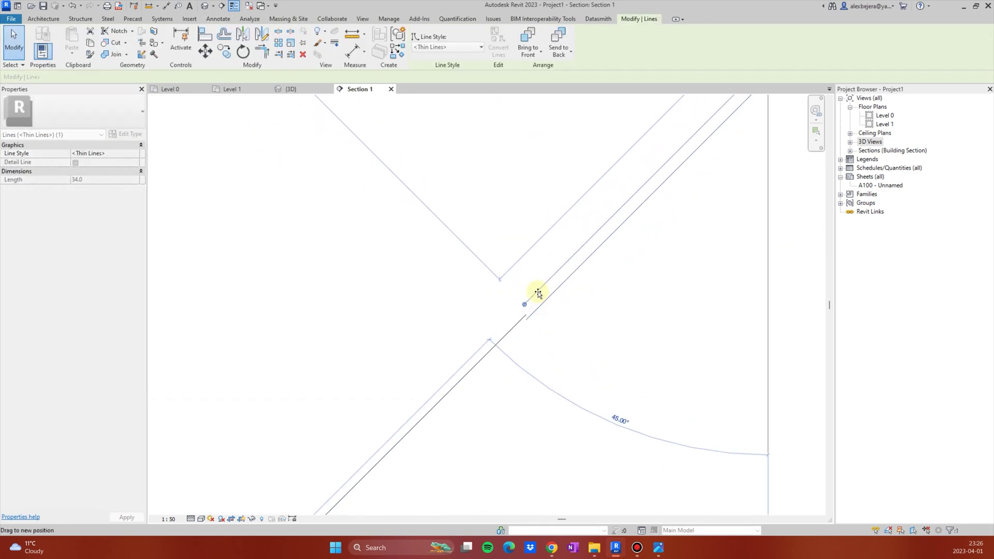
scroll(488, 321, "down", 5)
key("Escape")
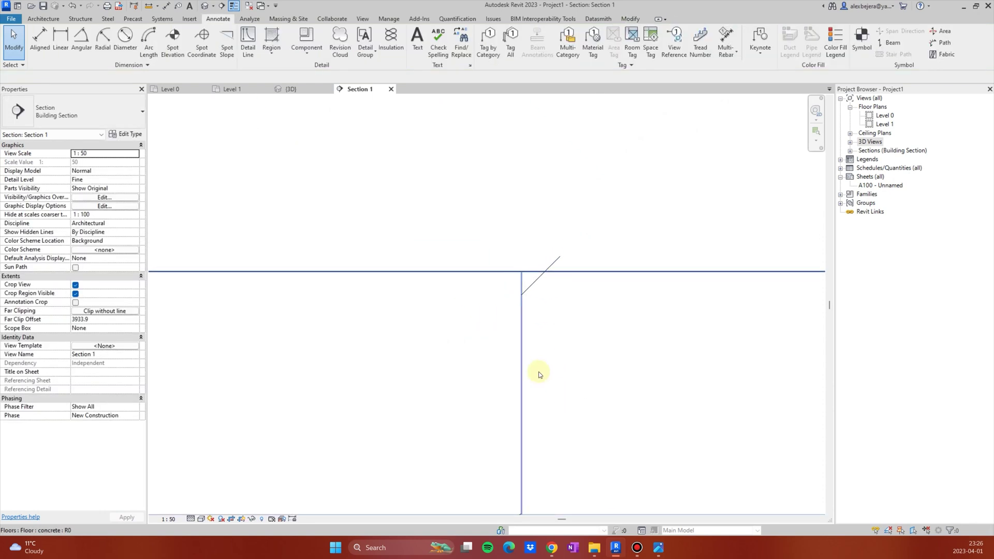
scroll(537, 382, "up", 5)
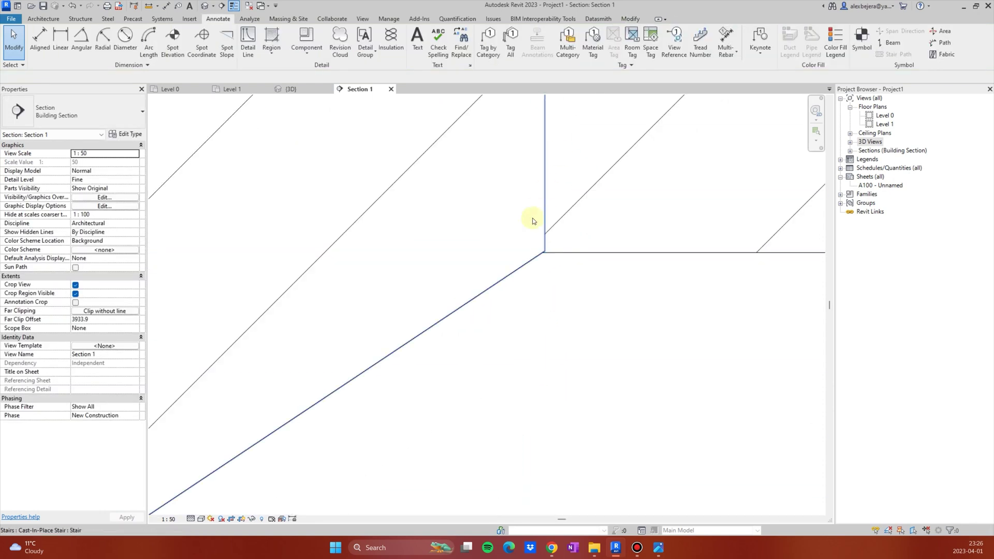
Step: Draw a second patch line from the vertical edge's end and pull its upper end onto the slab edge
left_click(248, 39)
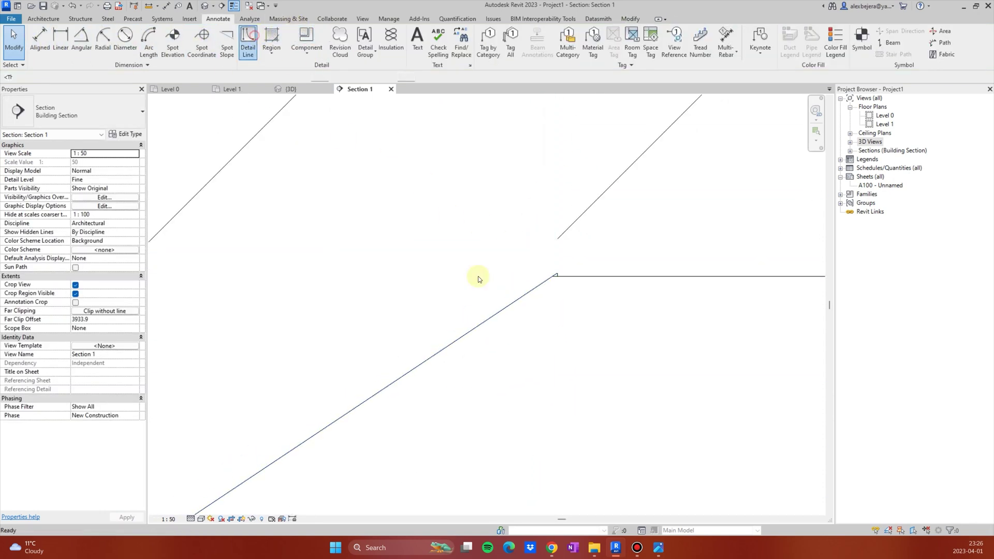
left_click(557, 239)
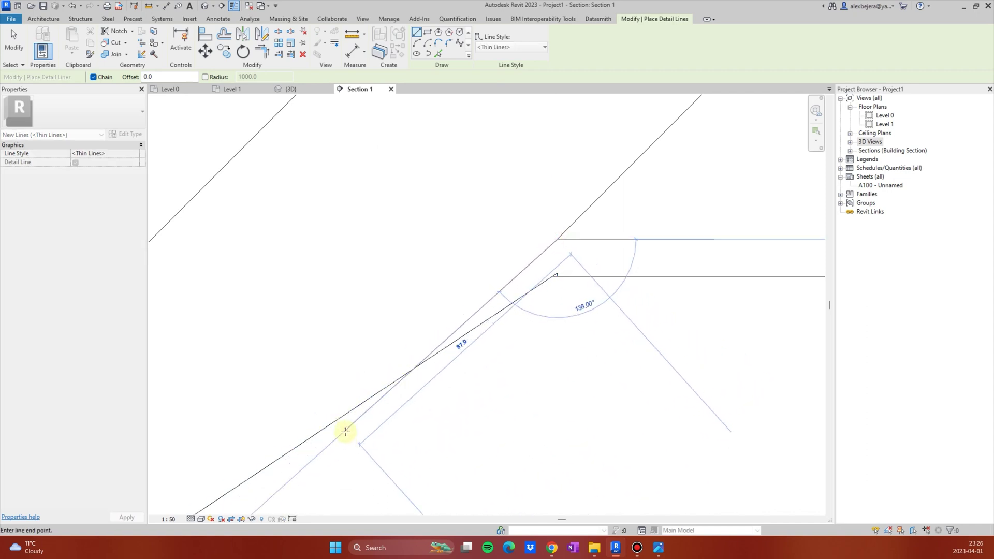
left_click(341, 431)
key("Escape")
key("Escape")
scroll(497, 349, "up", 8)
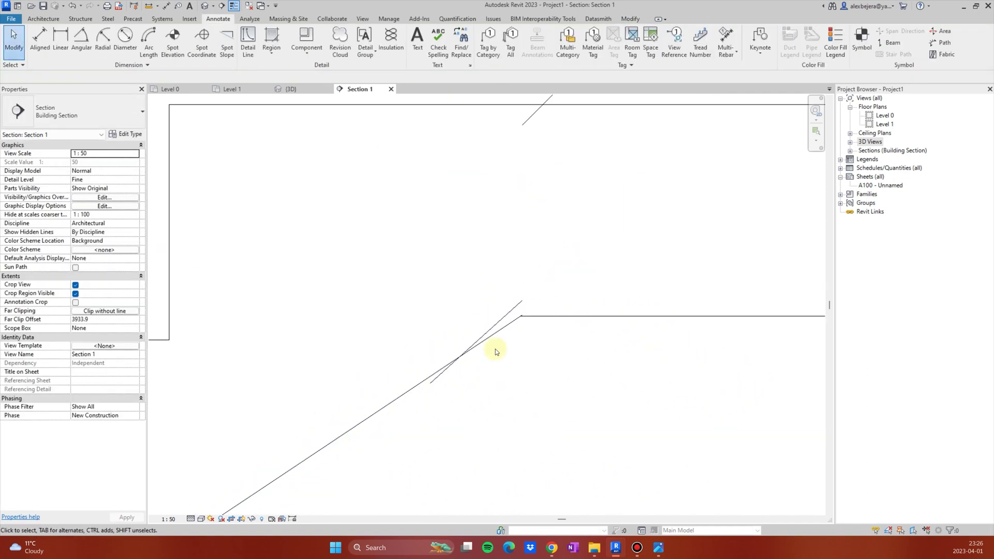
left_click(435, 274)
scroll(444, 262, "up", 4)
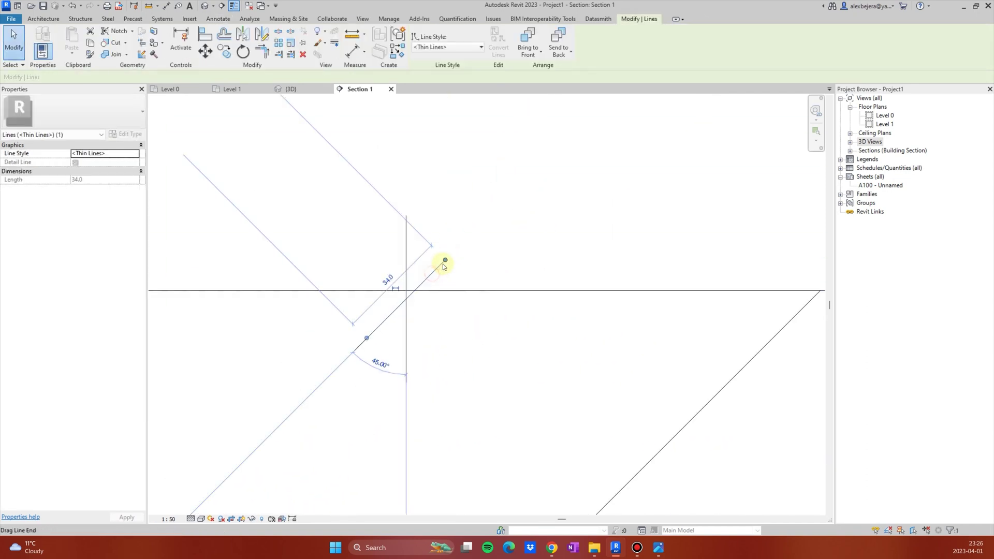
left_click_drag(446, 259, 396, 310)
Step: Extend the long diagonal line's lower end to meet the other diagonal, closing the outline
scroll(424, 258, "down", 3)
scroll(426, 258, "down", 4)
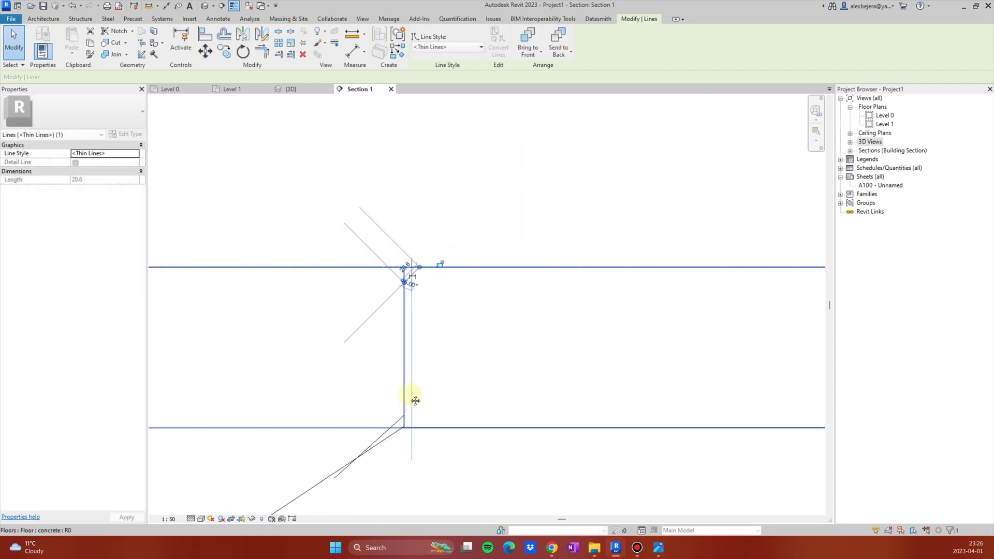
middle_click_drag(415, 396, 498, 279)
scroll(416, 354, "up", 3)
left_click(448, 351)
left_click_drag(444, 355, 495, 306)
left_click(577, 317)
scroll(543, 309, "down", 4)
scroll(540, 312, "down", 3)
middle_click_drag(544, 321, 488, 303)
scroll(527, 301, "down", 6)
scroll(611, 358, "down", 2)
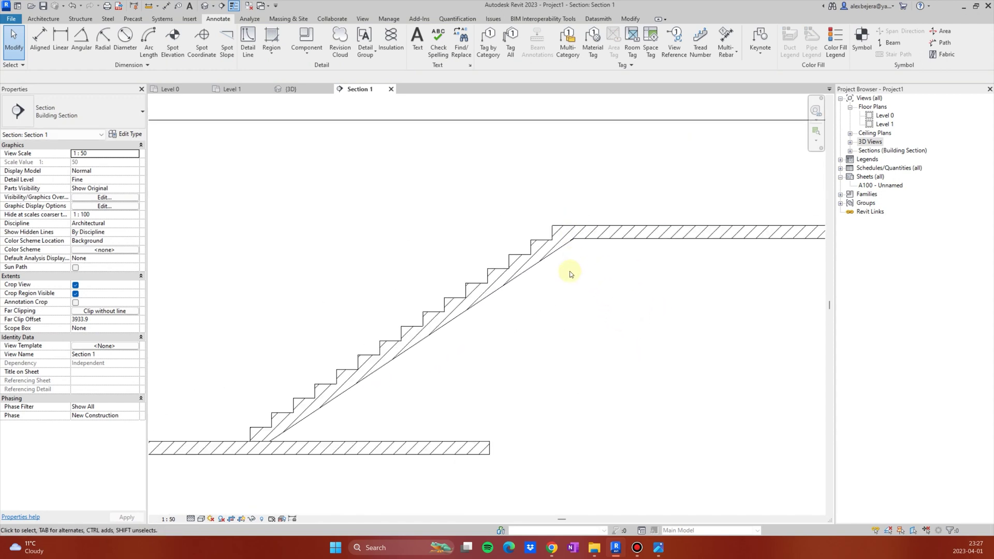
Step: Switch to the {3D} view and centre it on the stair
middle_click_drag(570, 269, 540, 319)
scroll(491, 276, "up", 3)
scroll(482, 258, "down", 2)
left_click(292, 89)
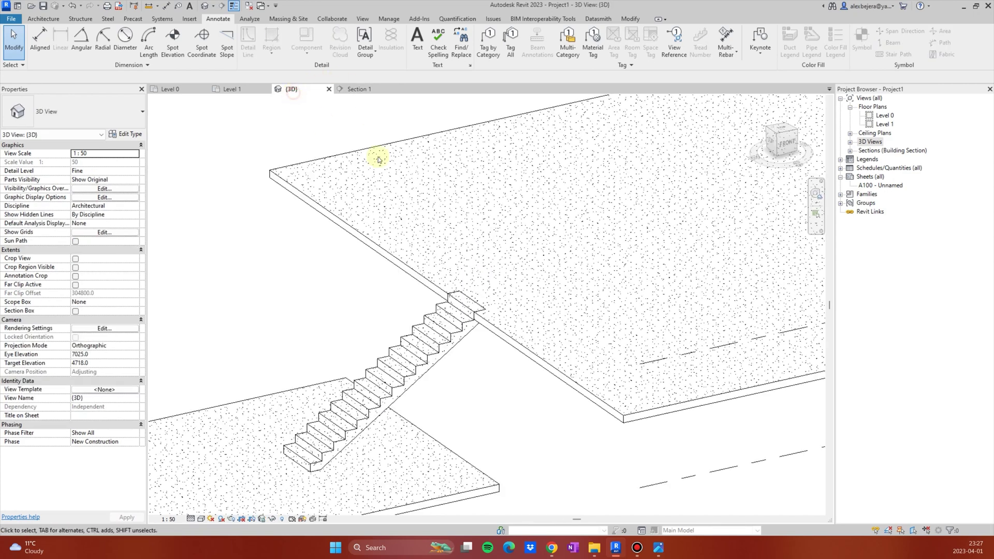
left_click(496, 332)
key("Escape")
middle_click_drag(340, 331, 393, 296)
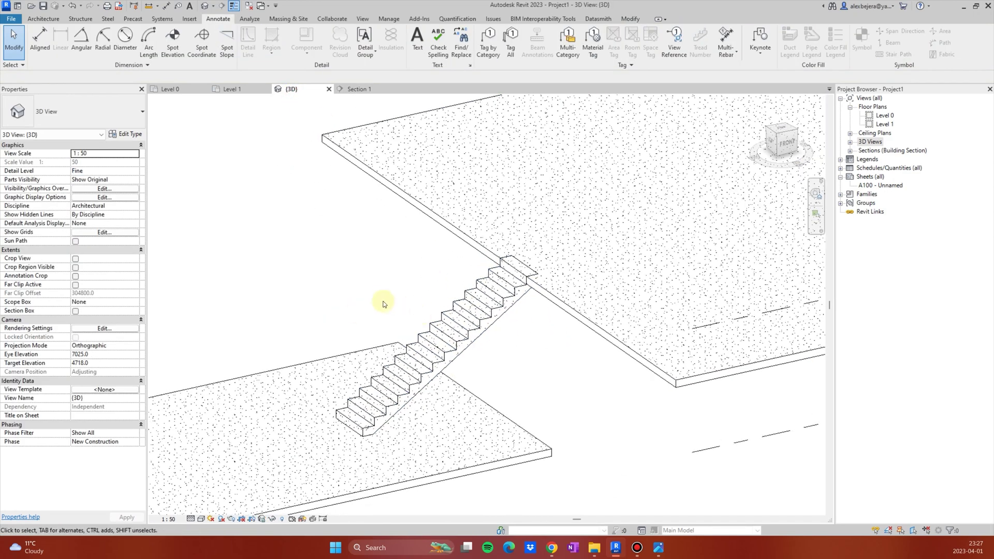
left_click(471, 346)
right_click(334, 258)
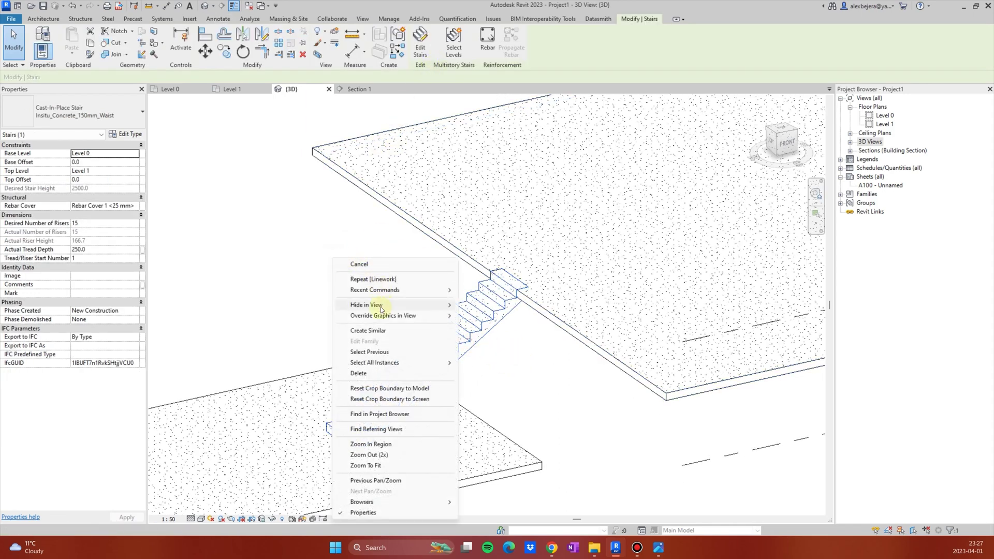
left_click(283, 521)
Step: Unhide the stair railing in view by element, then turn Reveal Hidden Elements off
left_click(281, 519)
left_click(421, 299)
right_click(418, 299)
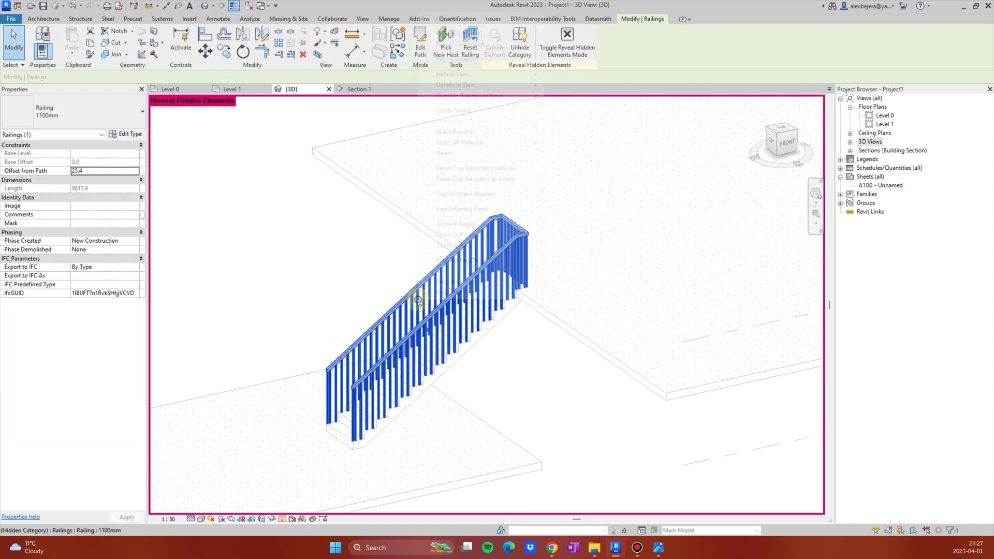
left_click(575, 96)
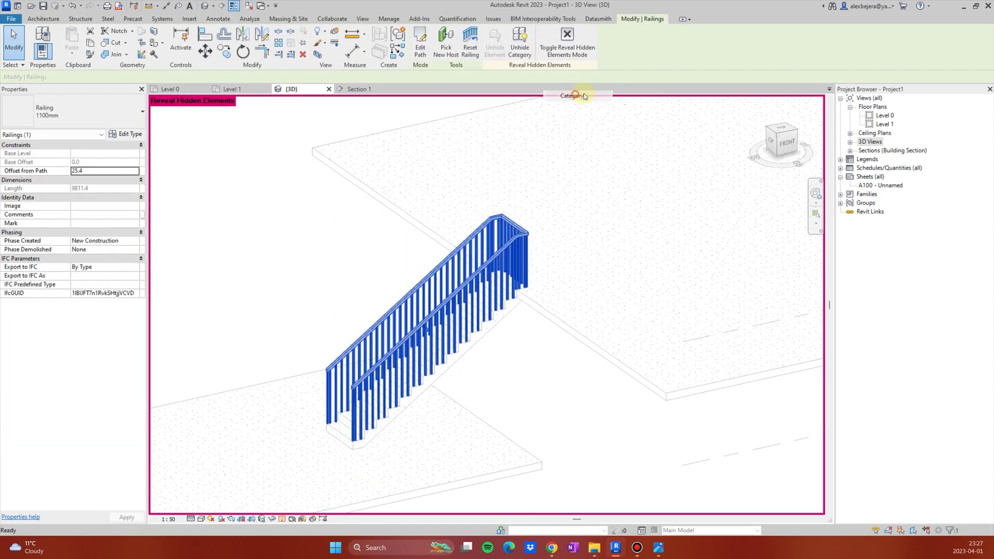
key("Escape")
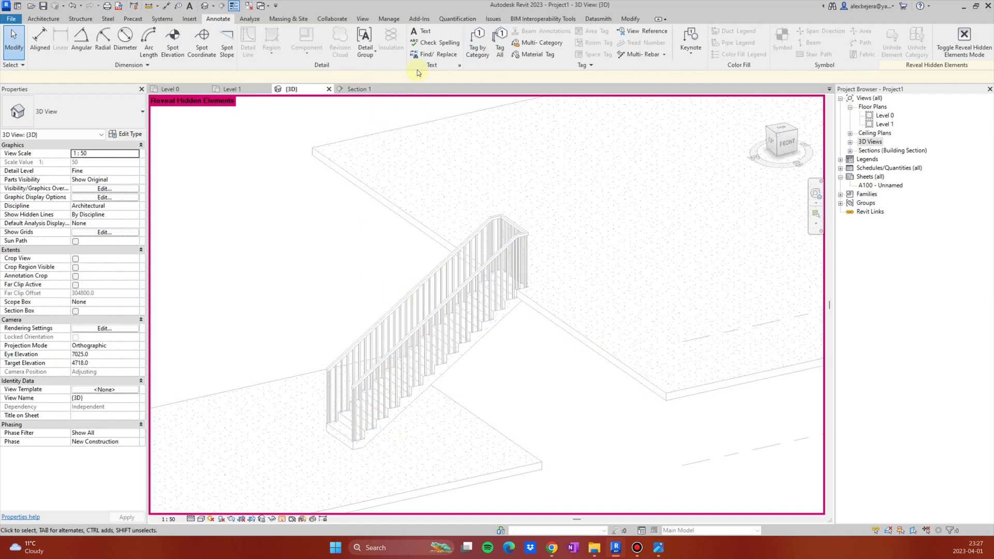
left_click(283, 519)
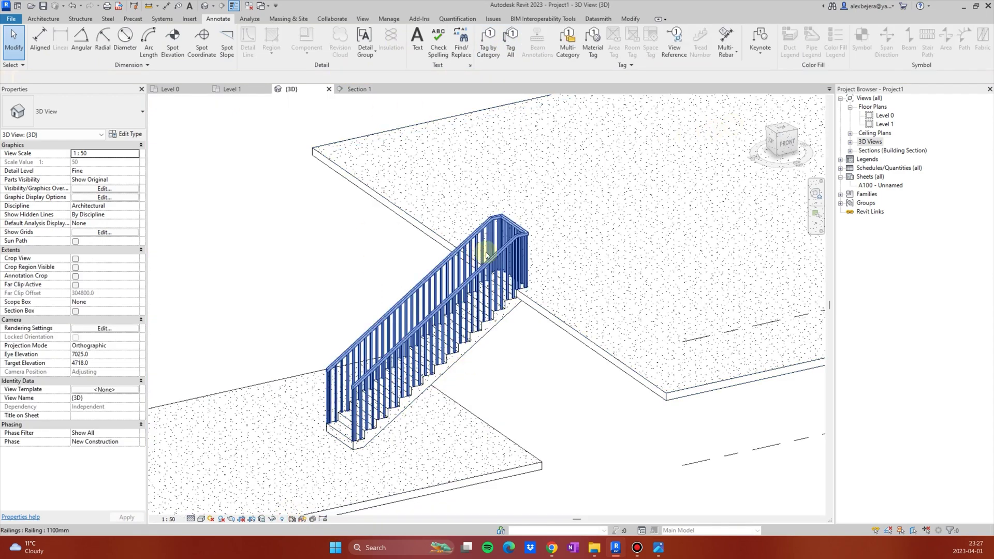
Step: In the Level 1 plan, split the stair railing at the slab edge with Split Element
left_click(257, 90)
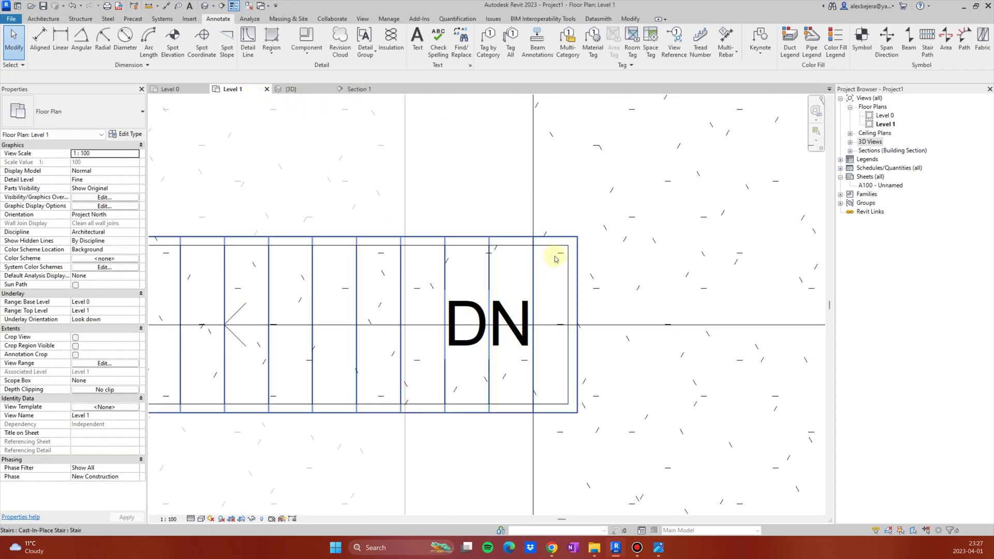
left_click(567, 244)
left_click(566, 245)
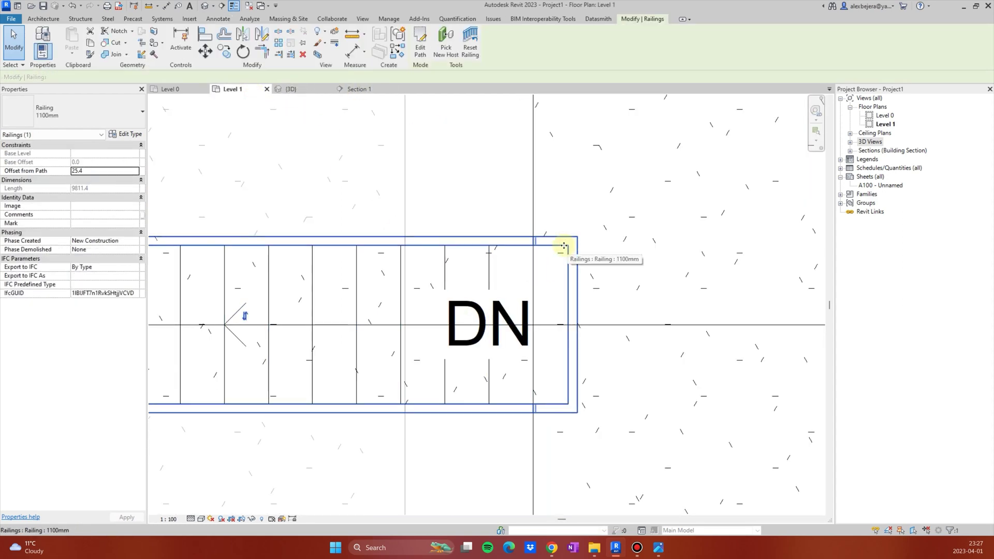
left_click(263, 35)
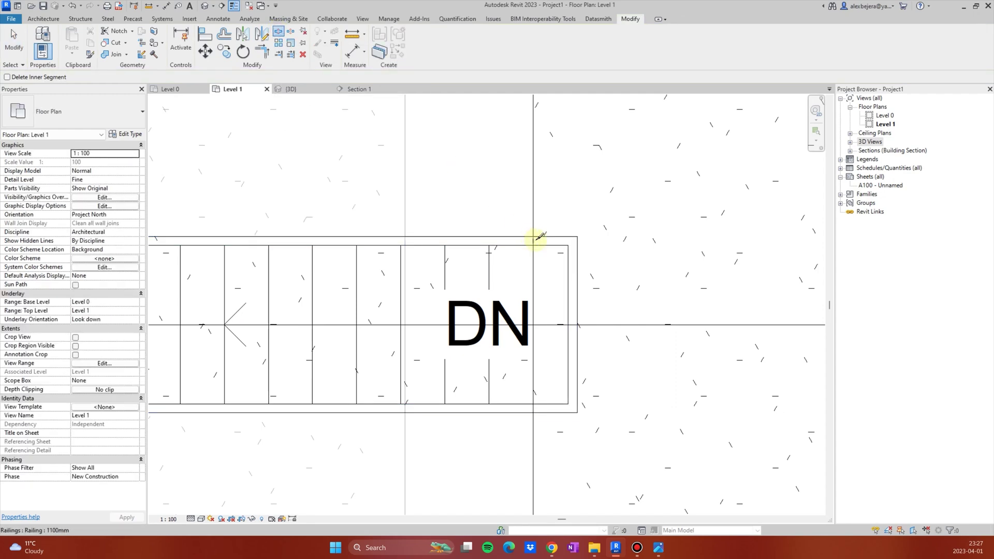
key("Escape")
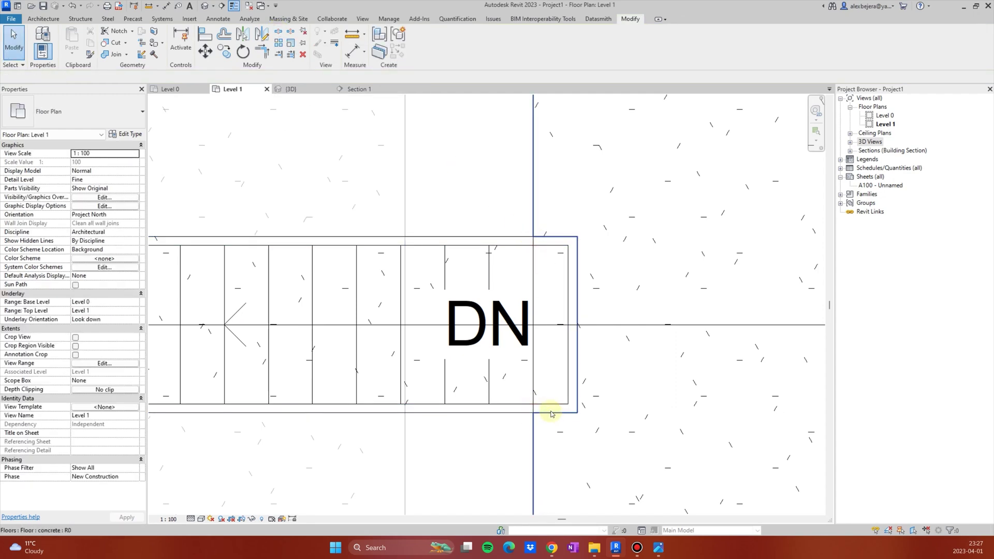
left_click(611, 409)
key("Escape")
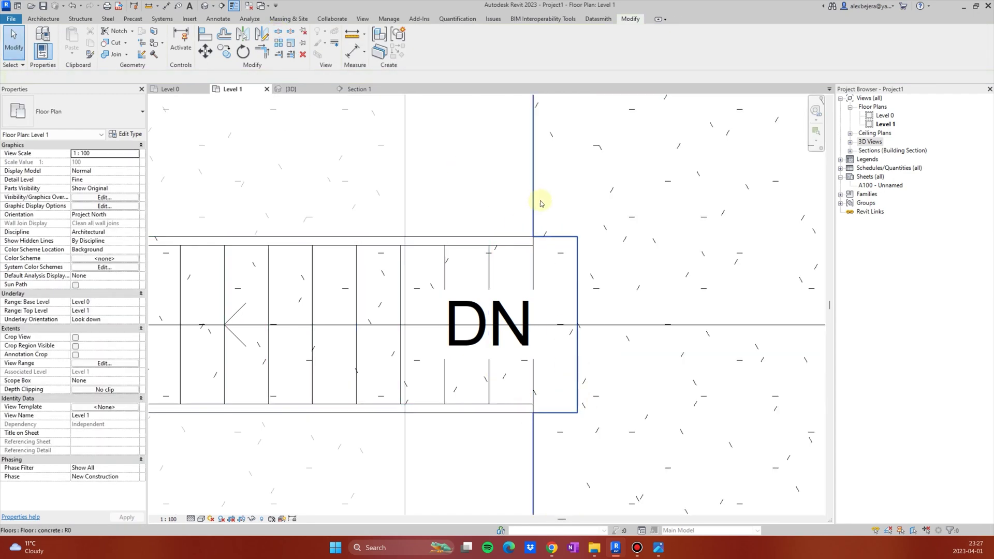
Step: Check the {3D} view, then zoom and pan Section 1 to inspect the stair-slab junction
left_click(291, 89)
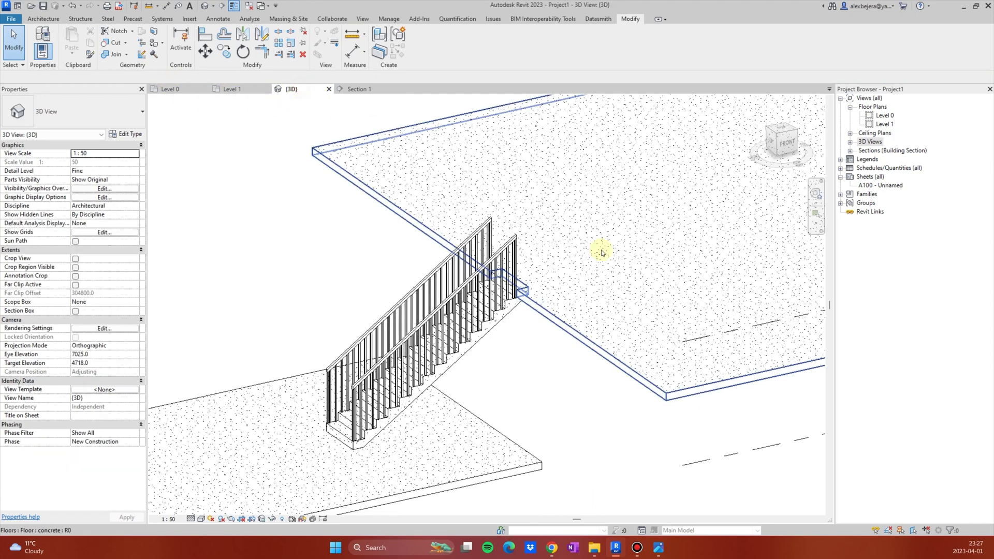
middle_click_drag(549, 415, 587, 410)
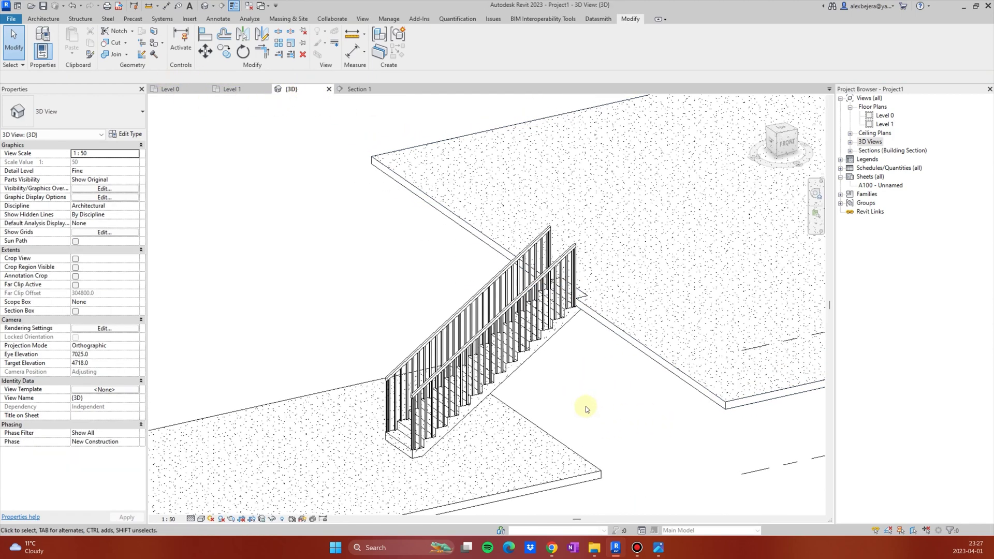
scroll(581, 314, "up", 3)
left_click(357, 90)
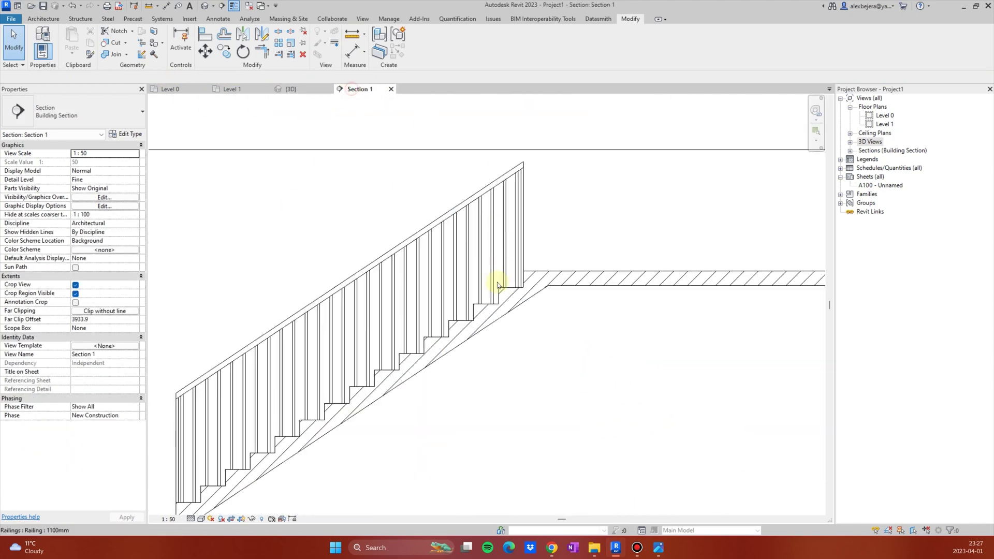
scroll(612, 366, "down", 3)
middle_click_drag(612, 366, 502, 396)
scroll(515, 303, "up", 3)
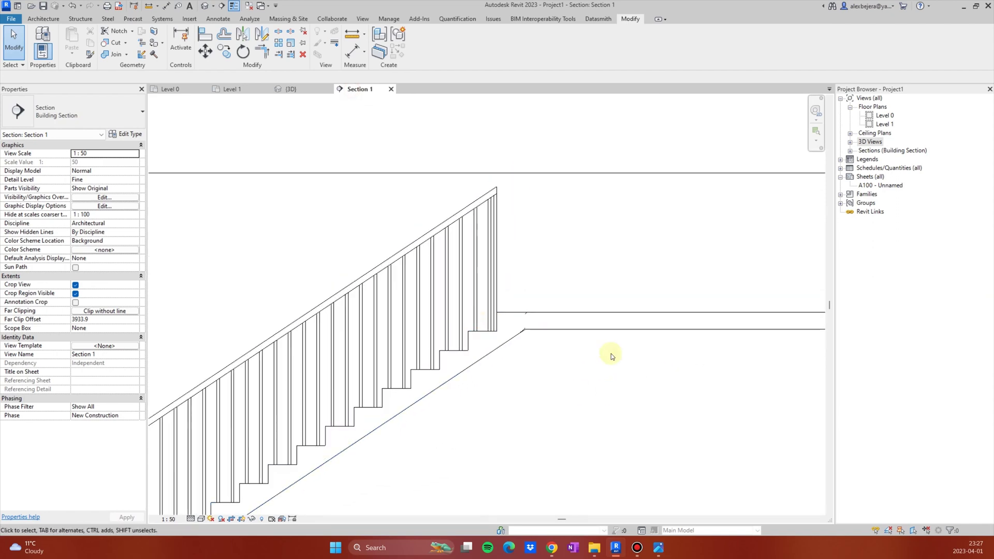
scroll(525, 318, "up", 2)
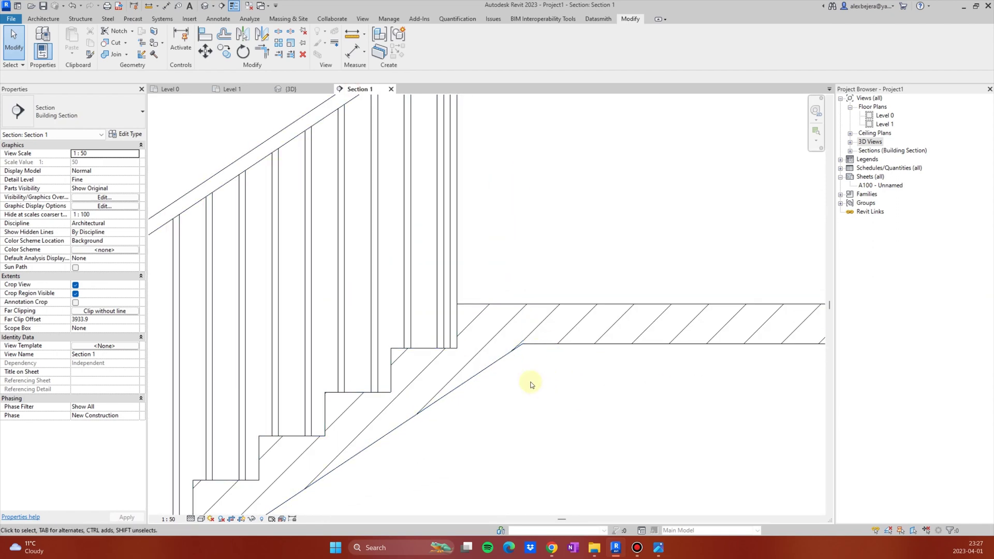
scroll(531, 385, "down", 5)
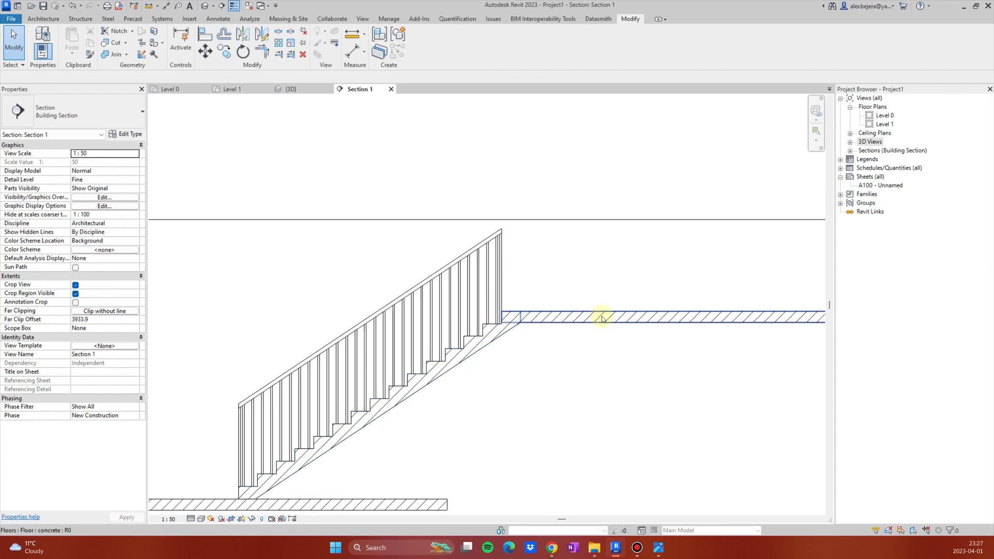
scroll(569, 347, "down", 2)
middle_click_drag(612, 358, 528, 365)
mouse_move(413, 351)
middle_mouse_down()
mouse_move(579, 323)
mouse_move(549, 300)
mouse_move(561, 315)
middle_mouse_up()
scroll(578, 321, "up", 4)
scroll(569, 381, "down", 2)
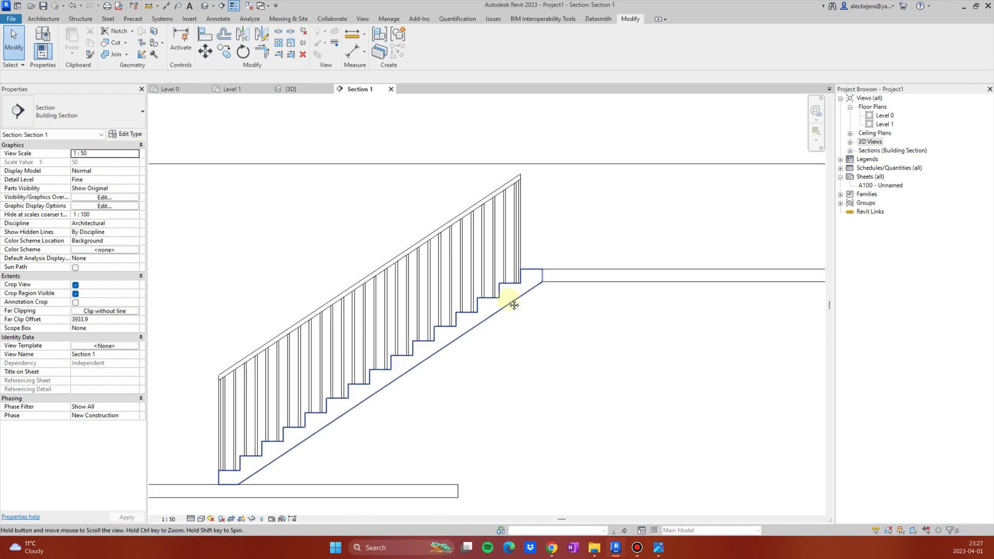